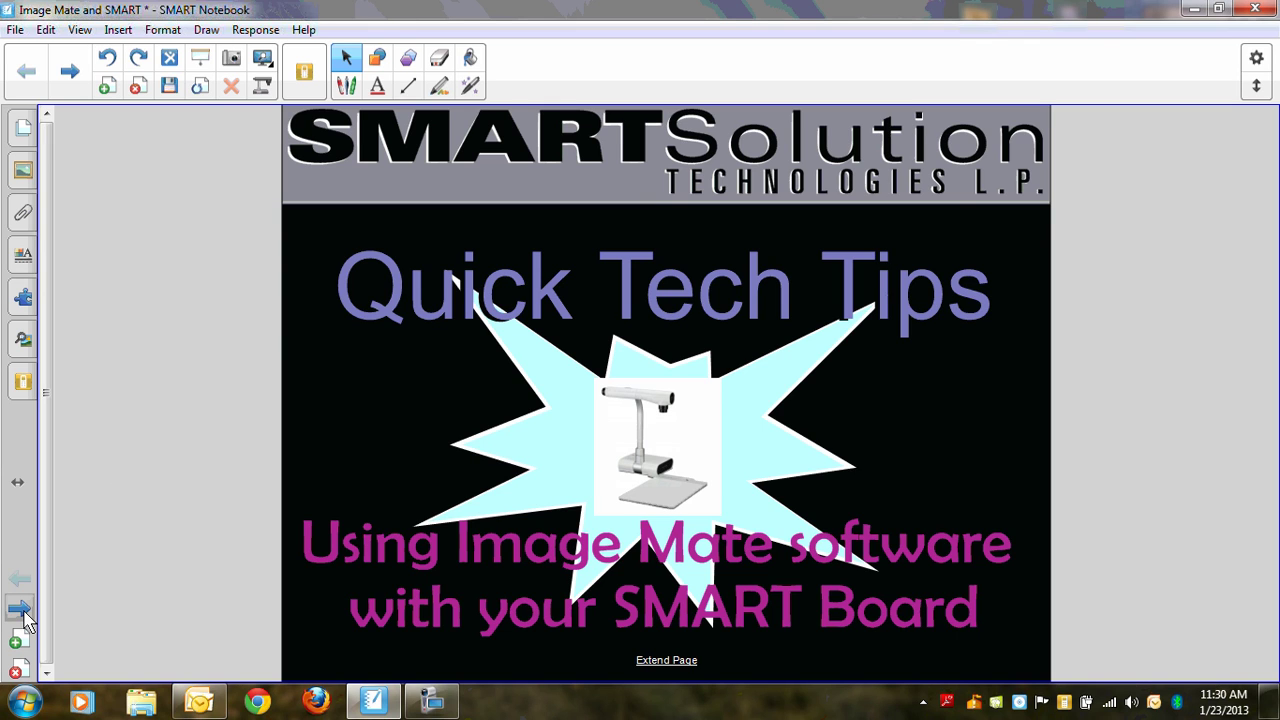
- Advance to the 'Image Mate and SMART' page and lower the screen shade past all three bullets
{"action": "left_click", "coordinate": [20, 610]}
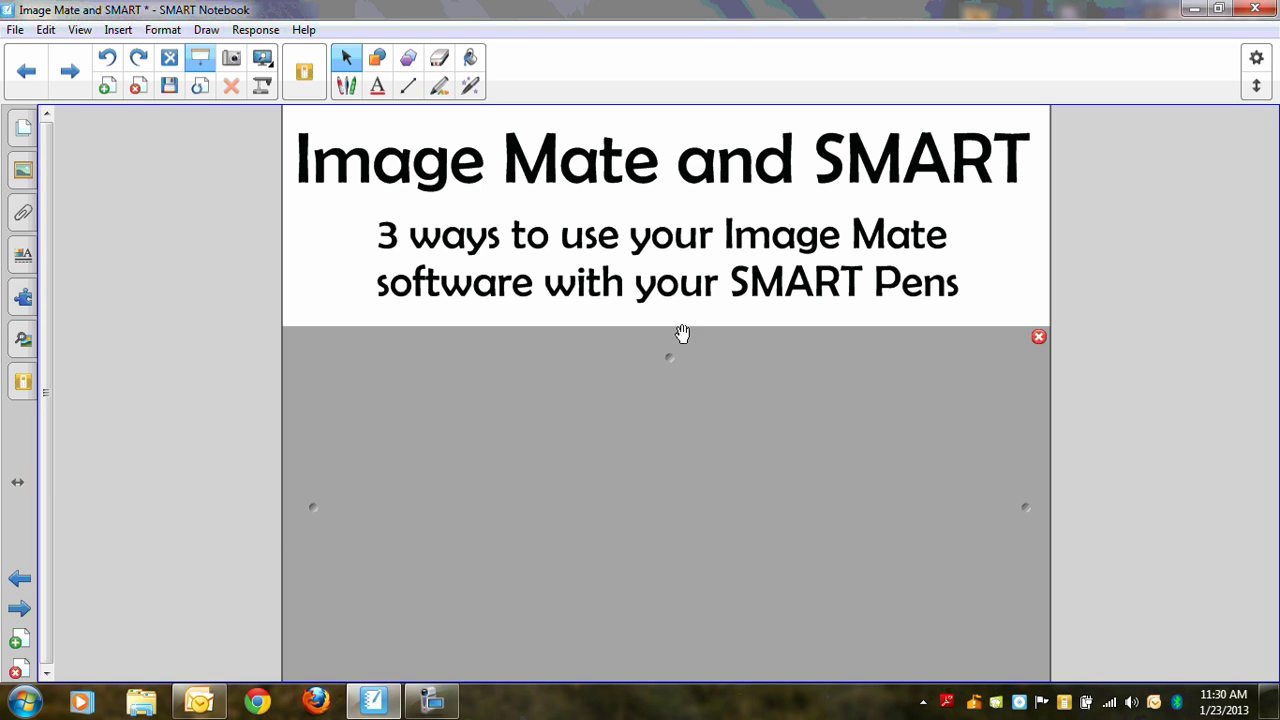
{"action": "left_click_drag", "start_coordinate": [670, 342], "coordinate": [670, 414]}
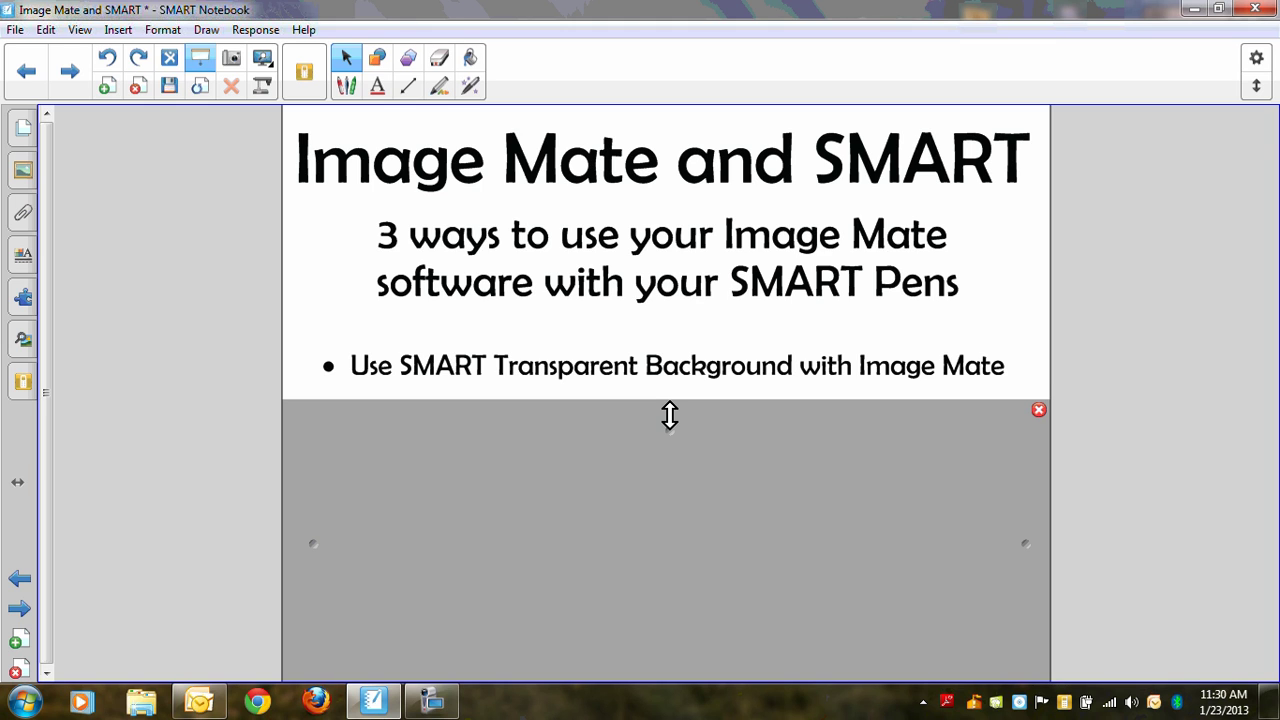
{"action": "left_click_drag", "start_coordinate": [670, 414], "coordinate": [666, 457]}
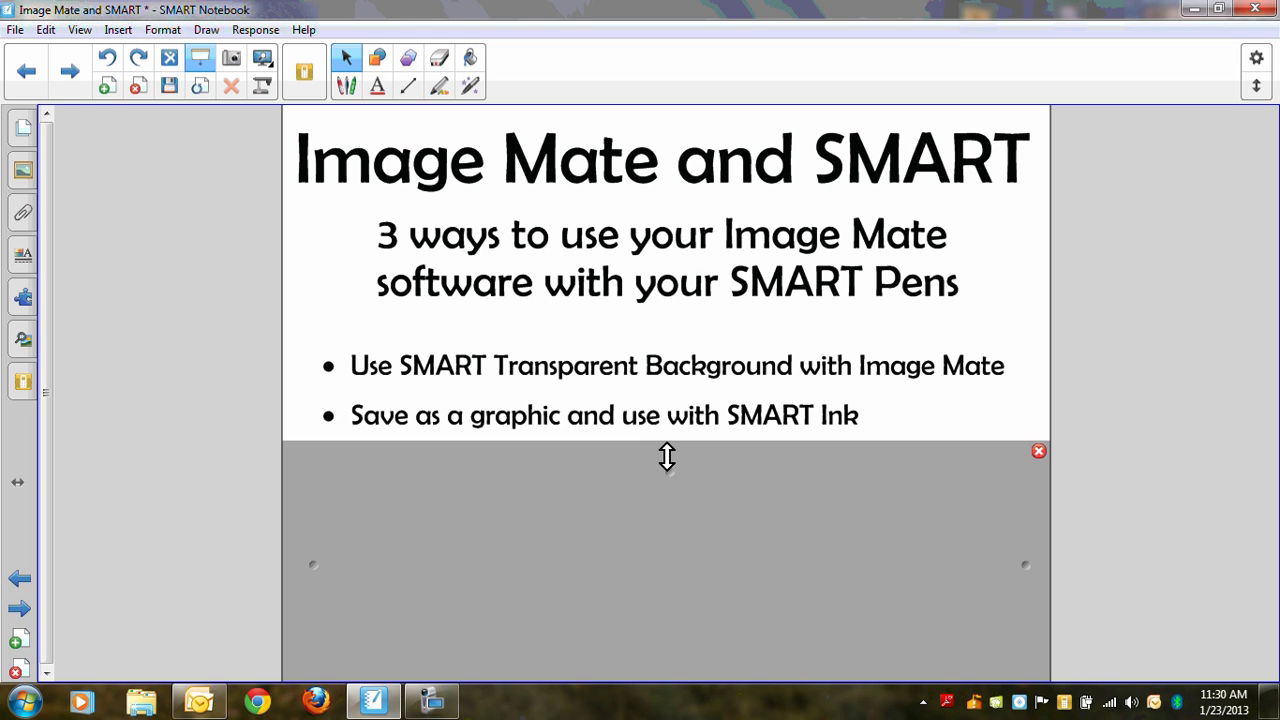
{"action": "left_click_drag", "start_coordinate": [667, 457], "coordinate": [695, 686]}
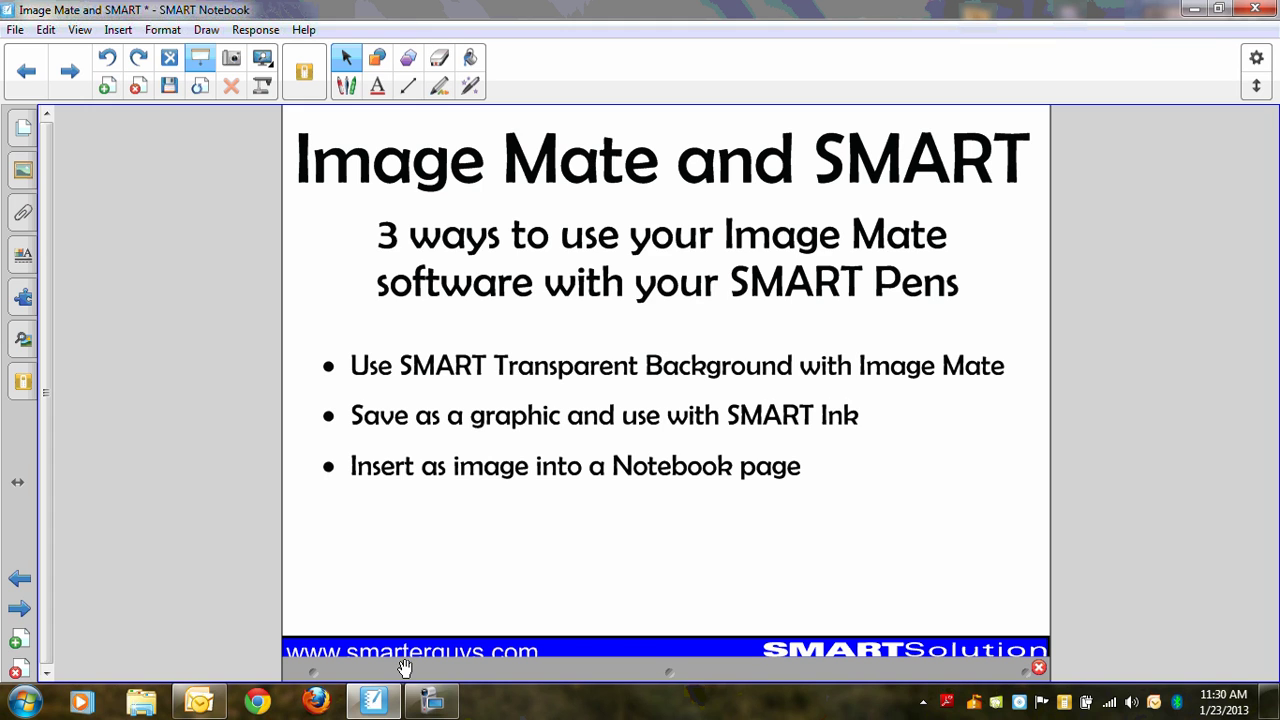
- Move to the 'Transparent Background' page, select then deselect its title and monitor picture, and open View Screens
{"action": "left_click", "coordinate": [19, 608]}
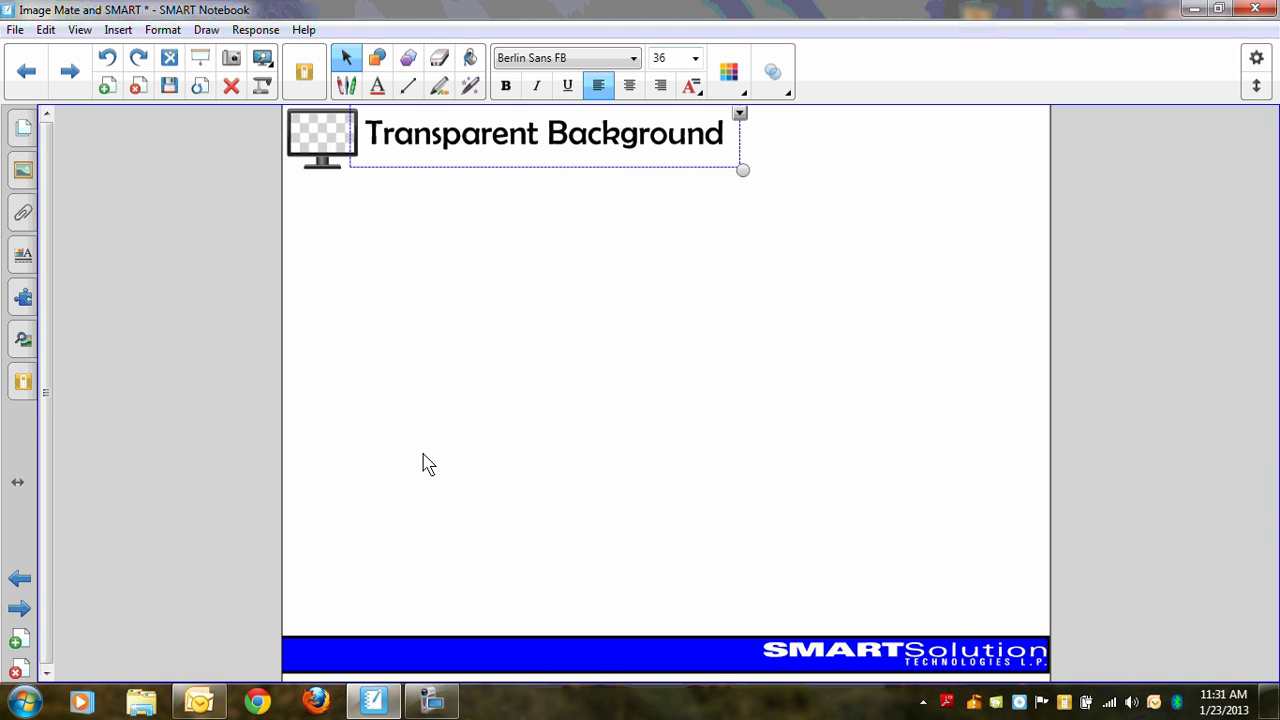
{"action": "left_click", "coordinate": [422, 463]}
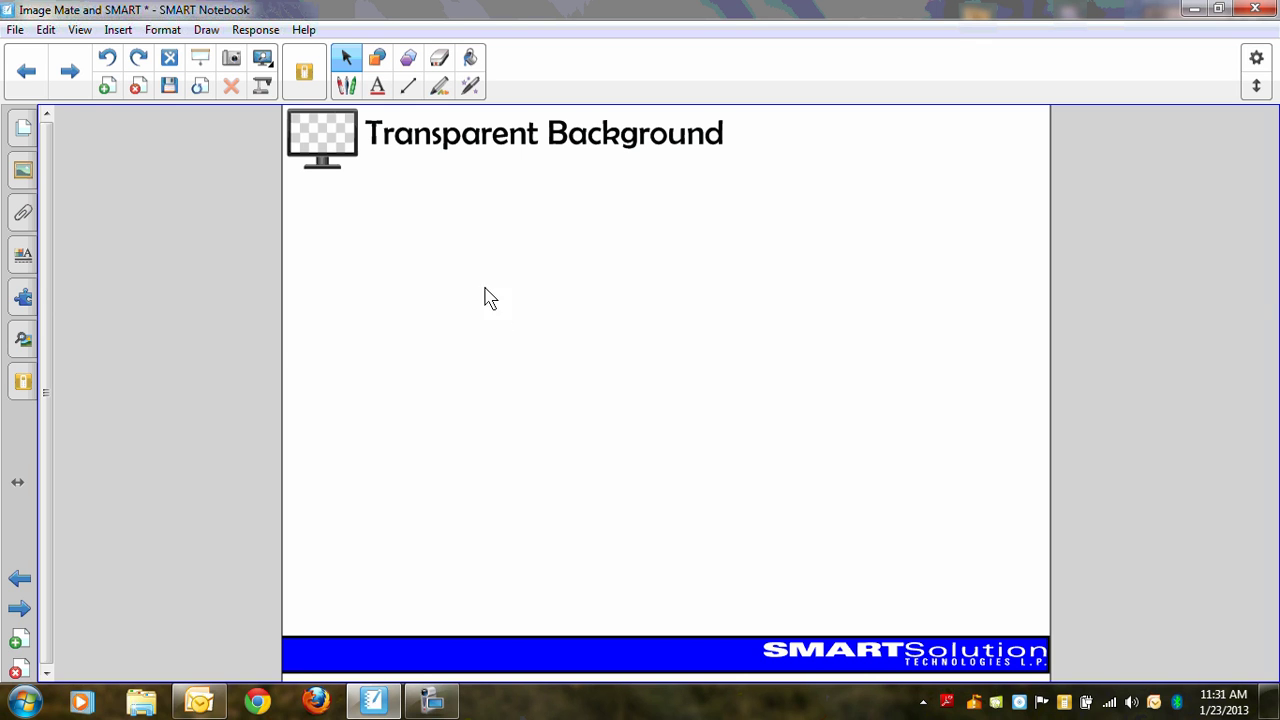
{"action": "left_click", "coordinate": [578, 145]}
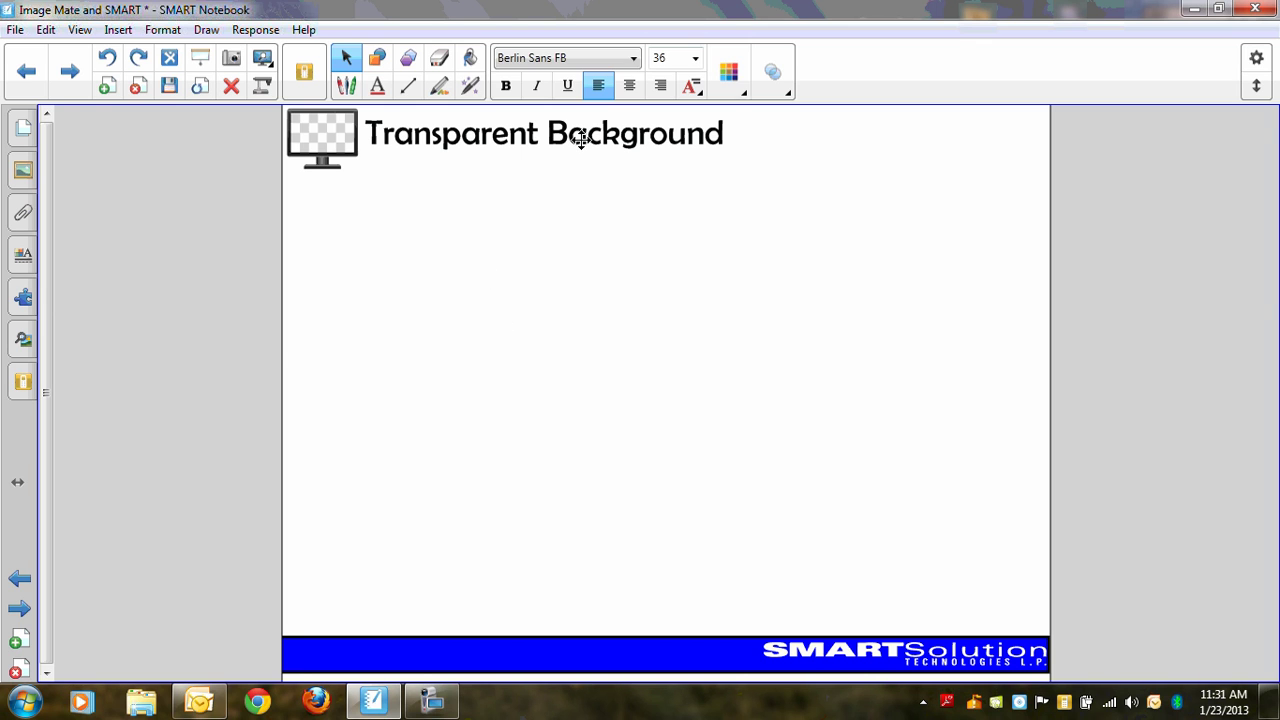
{"action": "left_click", "coordinate": [338, 147]}
{"action": "left_click", "coordinate": [465, 335]}
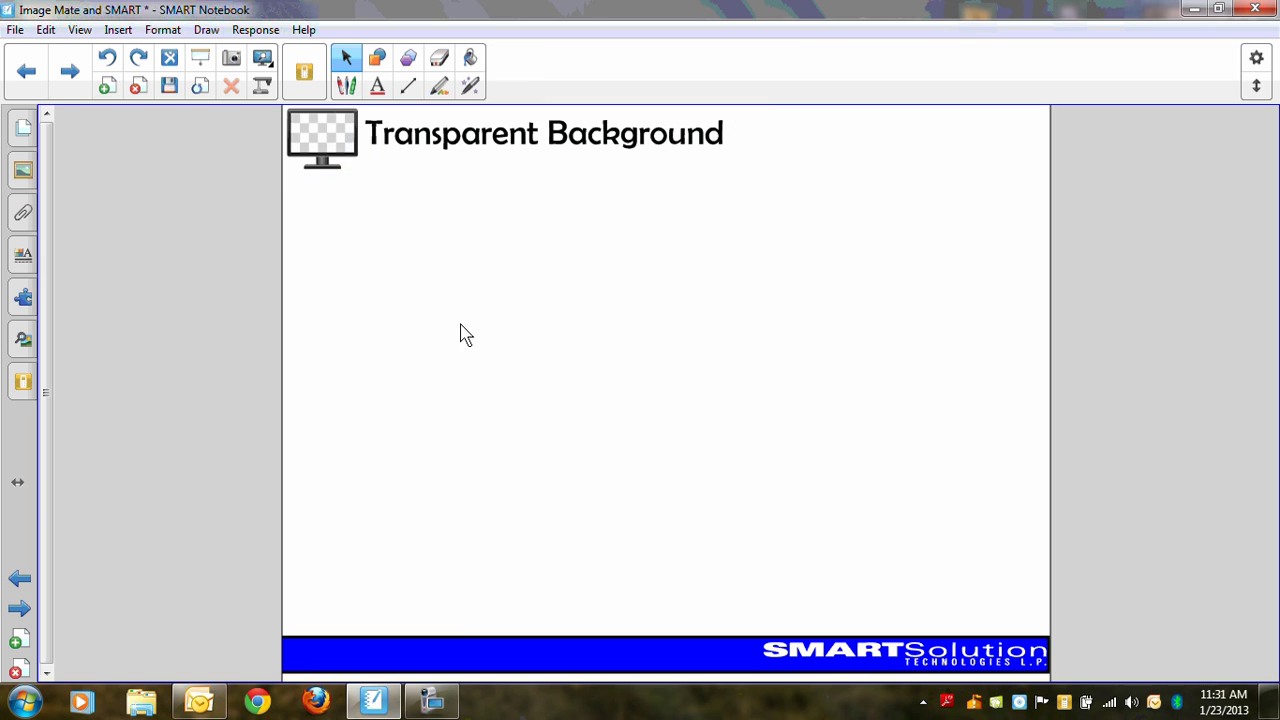
{"action": "left_click", "coordinate": [263, 63]}
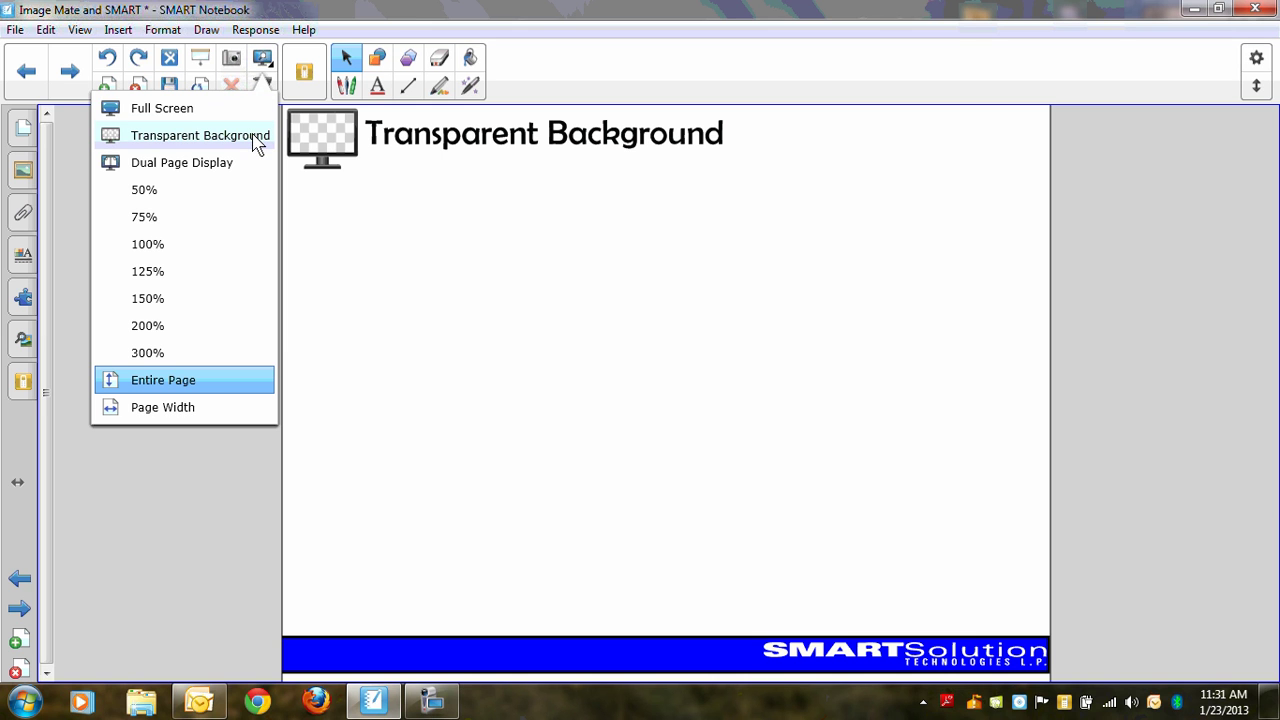
- Switch to Transparent Background mode and expand the repositioned floating toolbar
{"action": "left_click", "coordinate": [200, 135]}
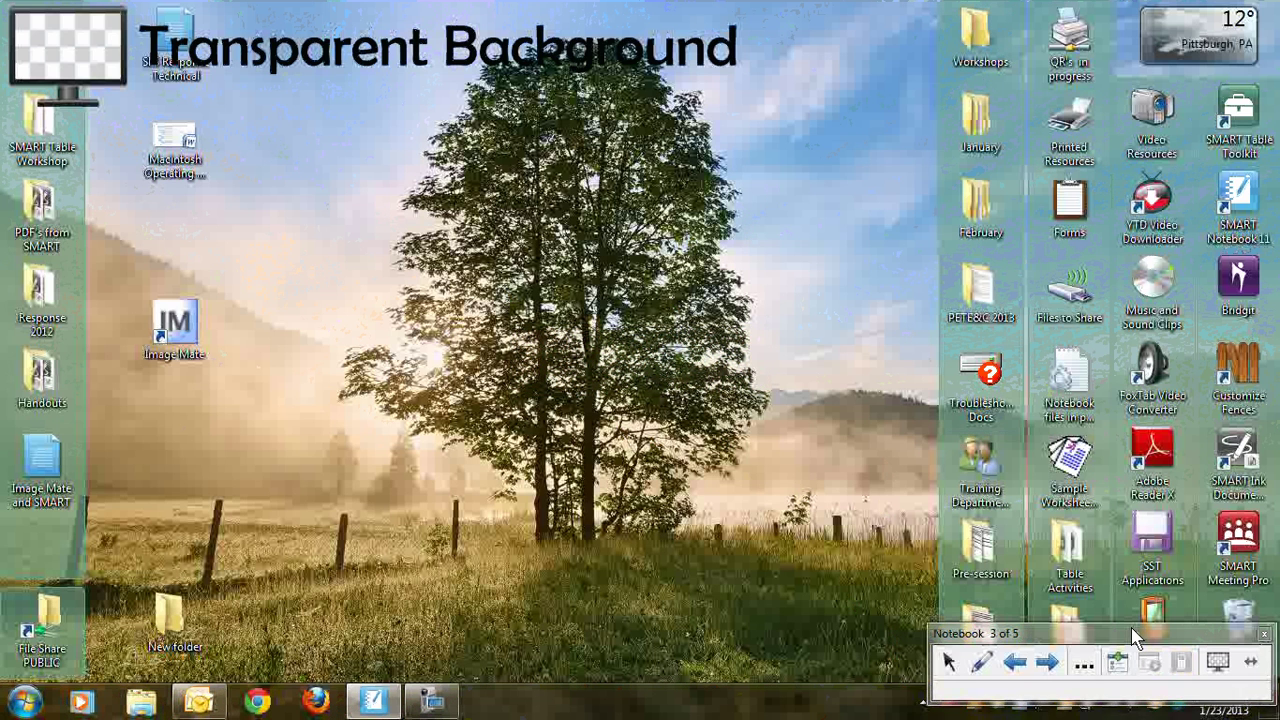
{"action": "left_click_drag", "start_coordinate": [1135, 637], "coordinate": [1060, 558]}
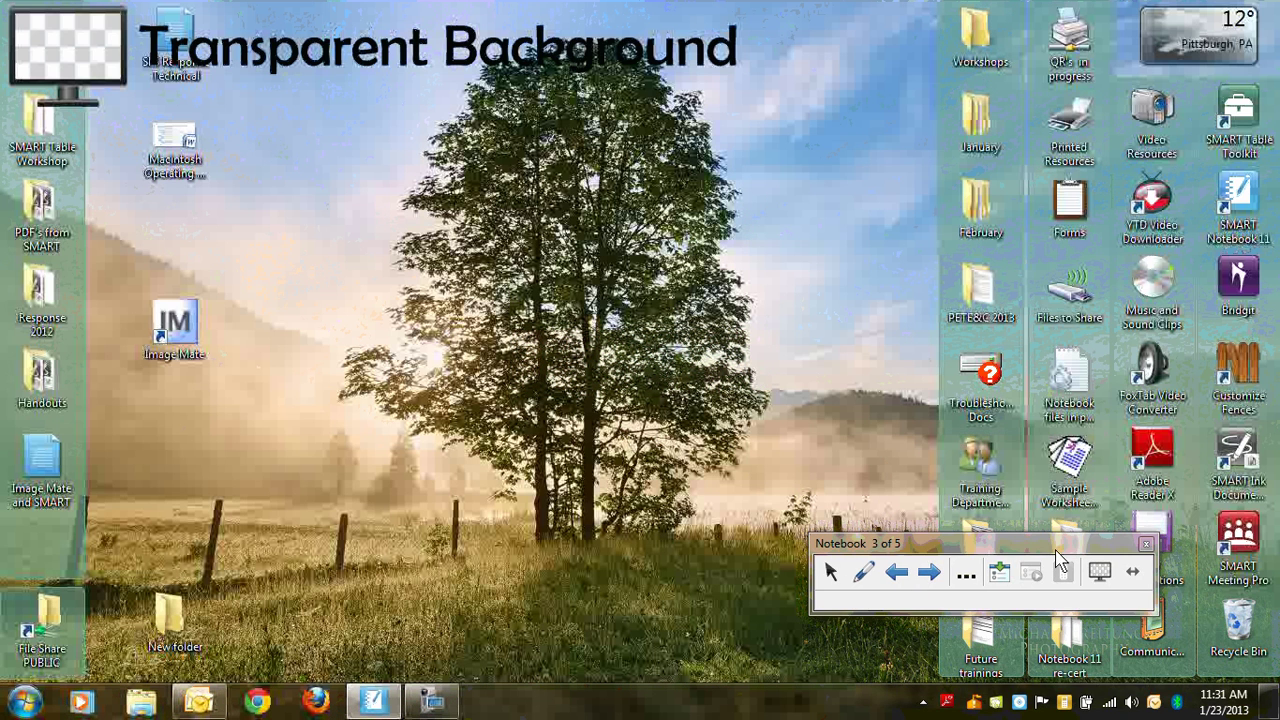
{"action": "left_click", "coordinate": [1132, 571]}
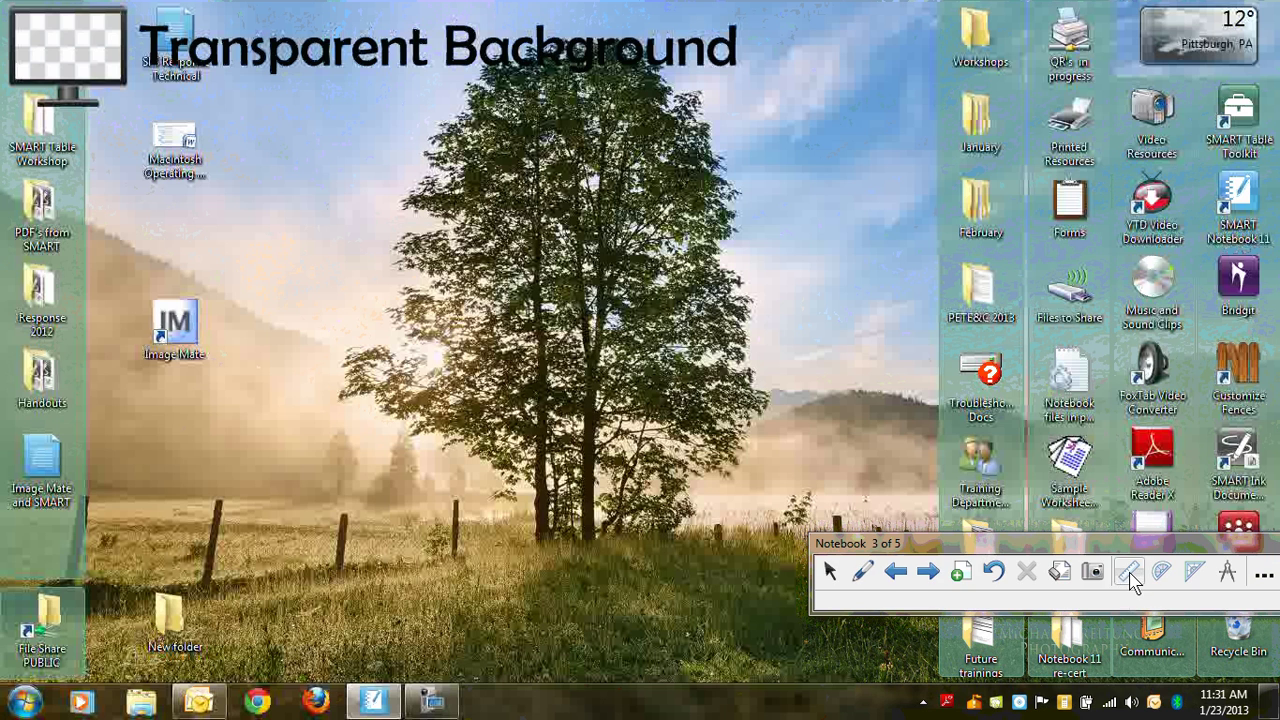
- Delete the 'Transparent Background' title, leaving the monitor picture, then recentre and collapse the floating toolbar
{"action": "left_click", "coordinate": [483, 46]}
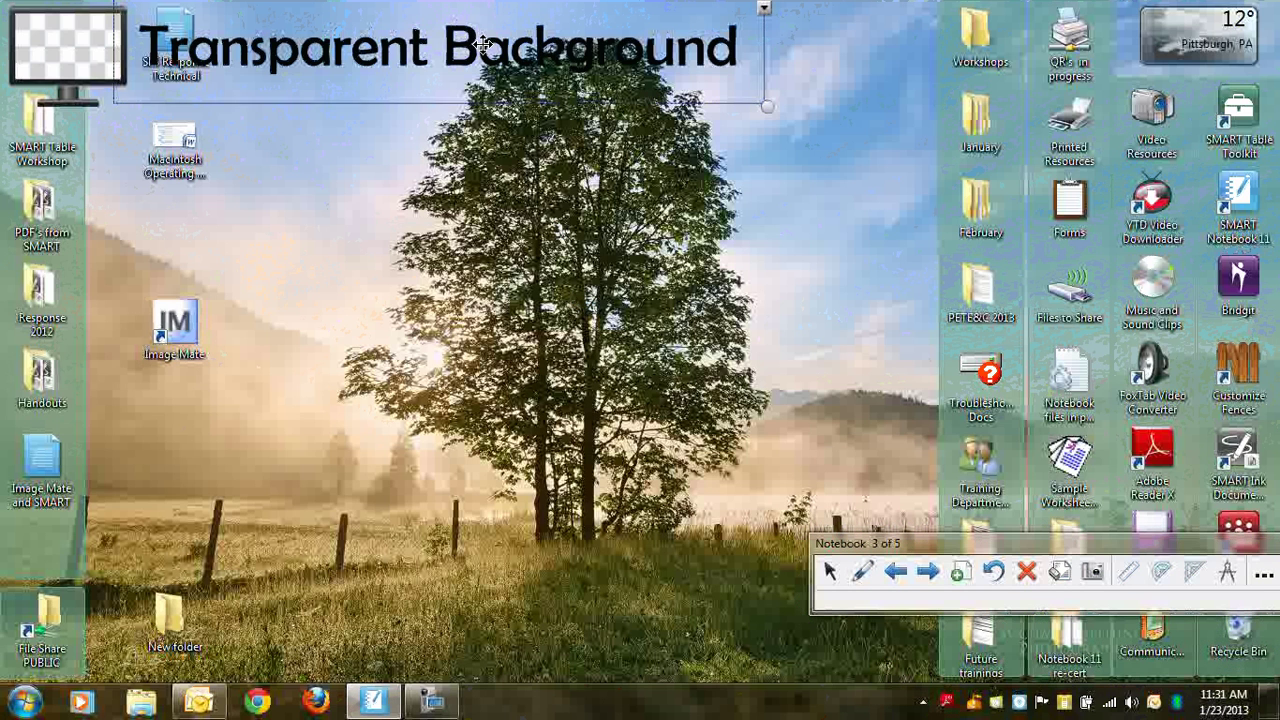
{"action": "mouse_move", "coordinate": [483, 46]}
{"action": "left_mouse_down"}
{"action": "mouse_move", "coordinate": [536, 48]}
{"action": "mouse_move", "coordinate": [497, 50]}
{"action": "left_mouse_up"}
{"action": "left_click", "coordinate": [100, 64]}
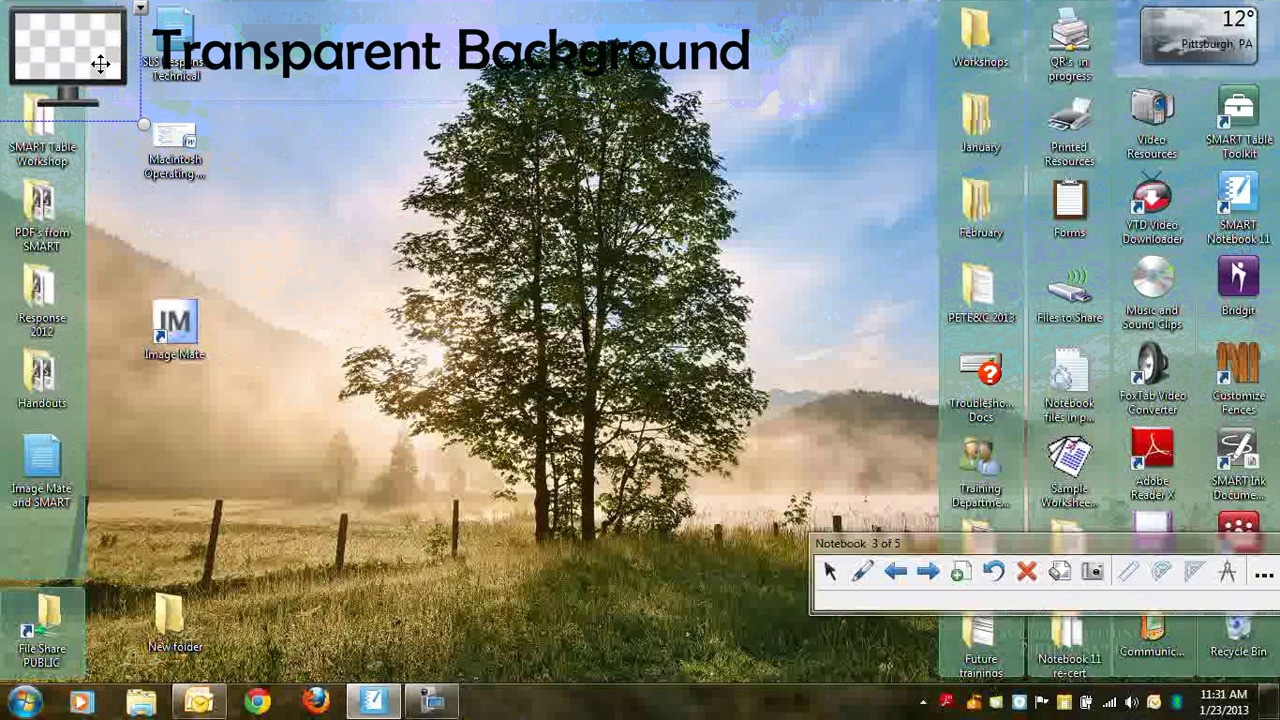
{"action": "left_click", "coordinate": [308, 52]}
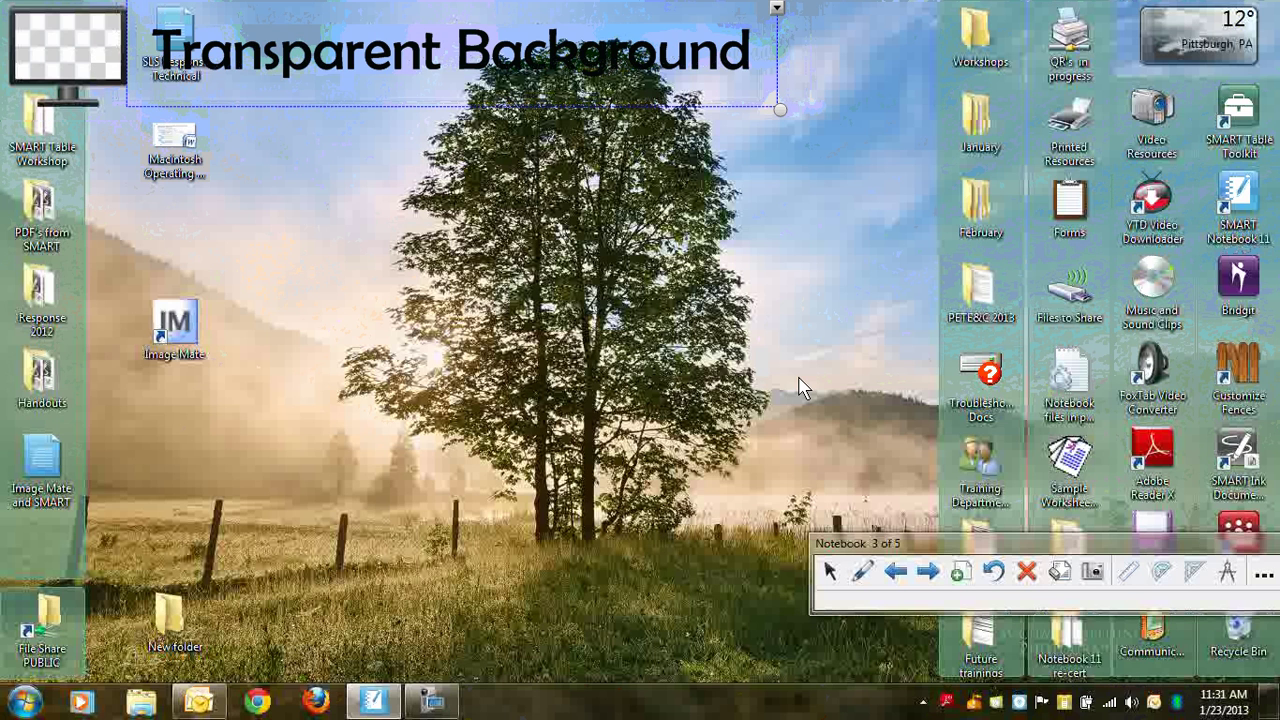
{"action": "left_click", "coordinate": [1027, 572]}
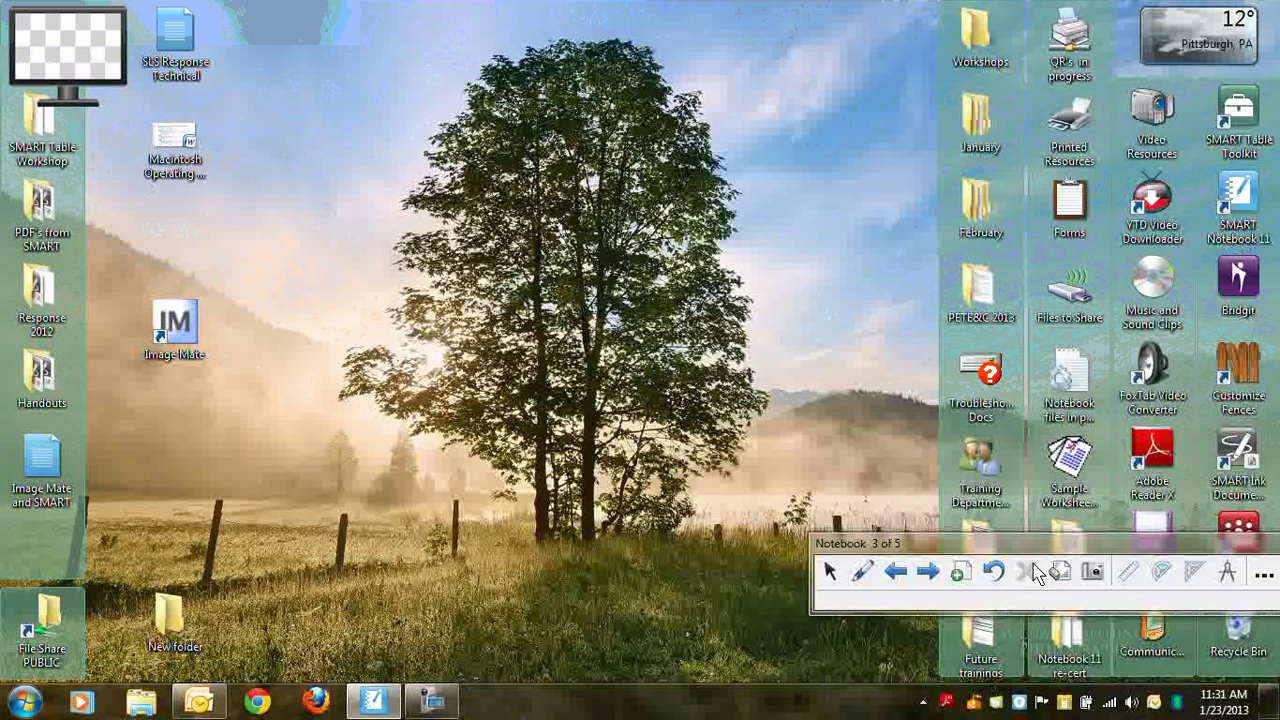
{"action": "left_click_drag", "start_coordinate": [1150, 545], "coordinate": [888, 548]}
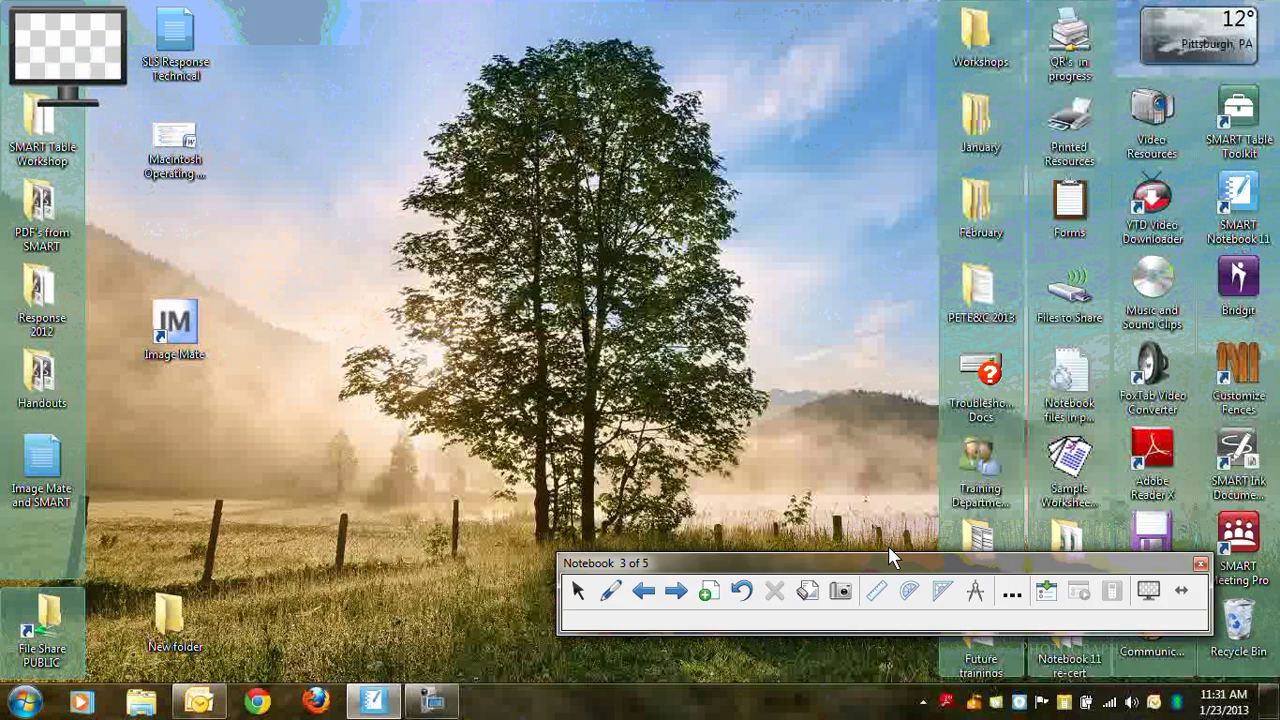
{"action": "left_click", "coordinate": [1174, 584]}
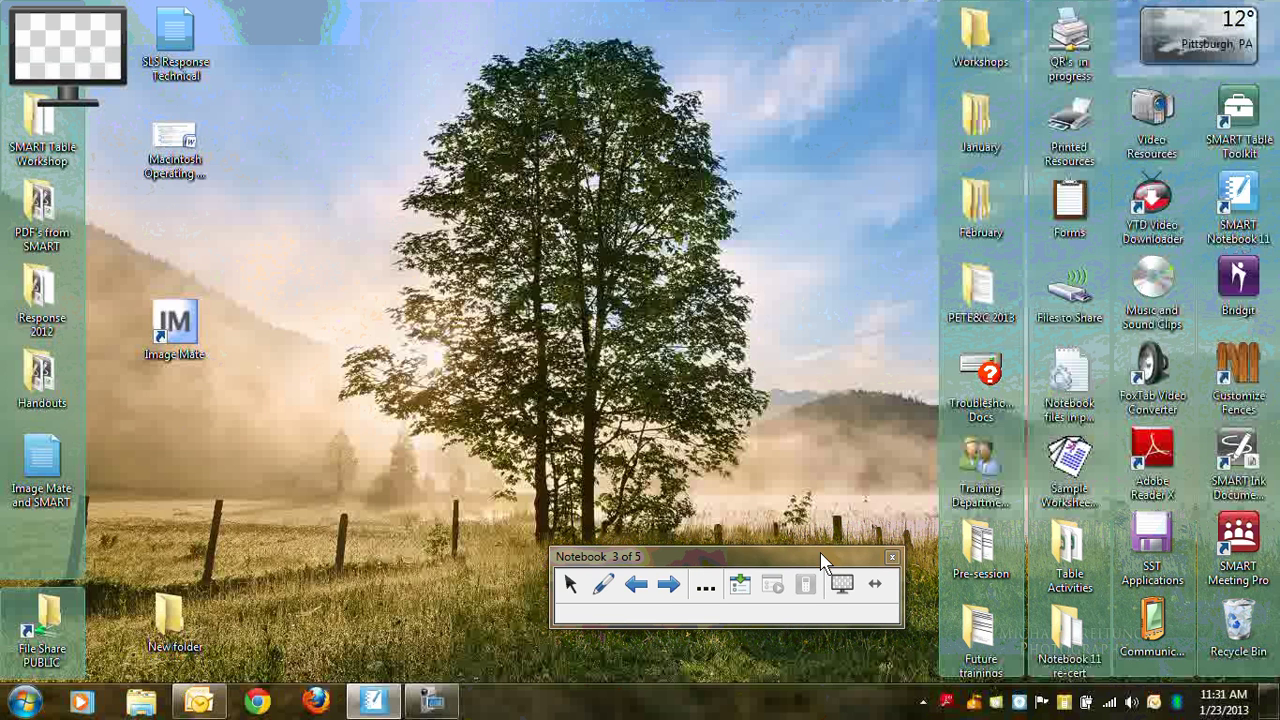
- Park the floating toolbar at the lower right and launch Image Mate from its desktop icon
{"action": "left_click_drag", "start_coordinate": [820, 563], "coordinate": [1198, 607]}
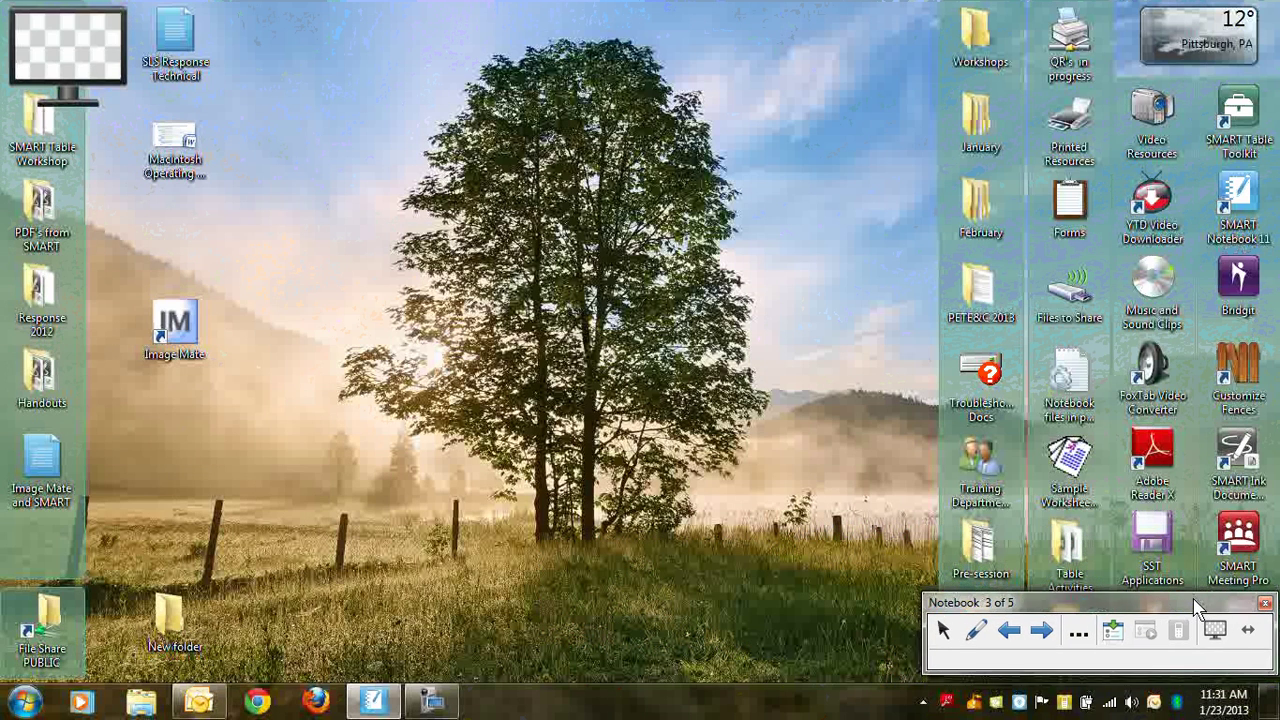
{"action": "double_click", "coordinate": [176, 316]}
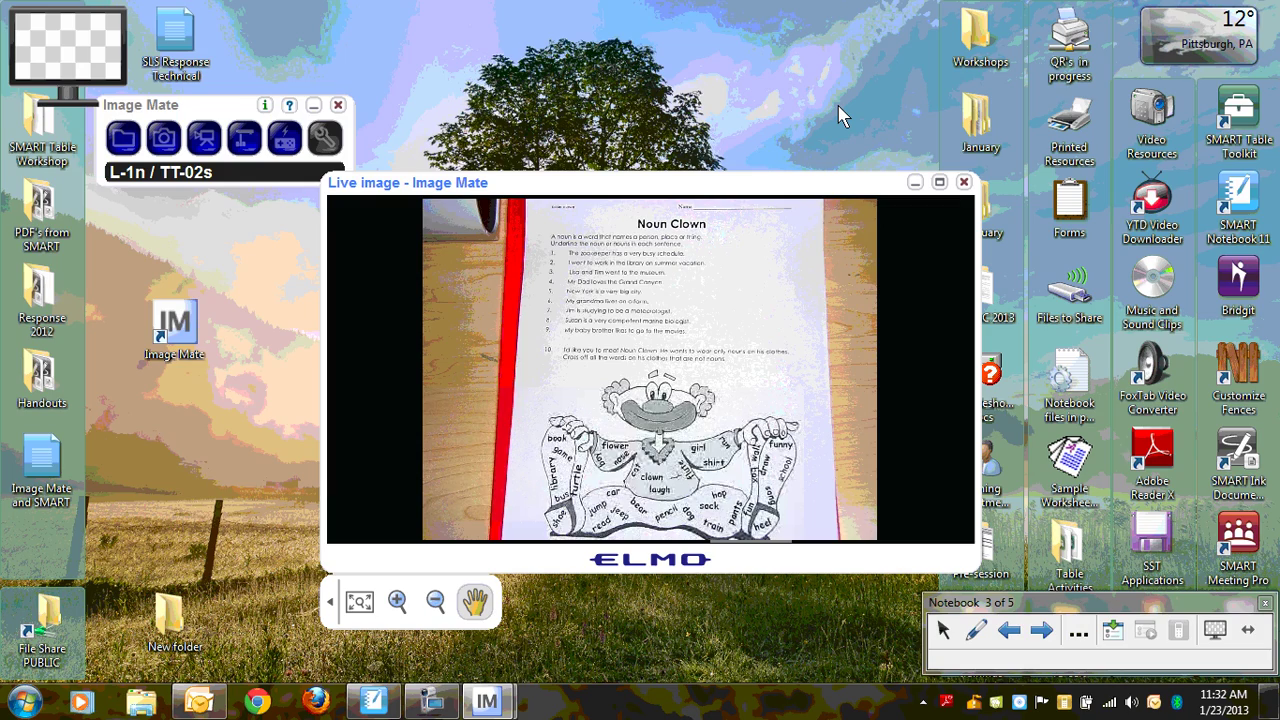
- Show the Noun Clown live feed full screen and ink-underline 'zookeeper' and 'busy schedule' in sentence 1
{"action": "left_click", "coordinate": [940, 182]}
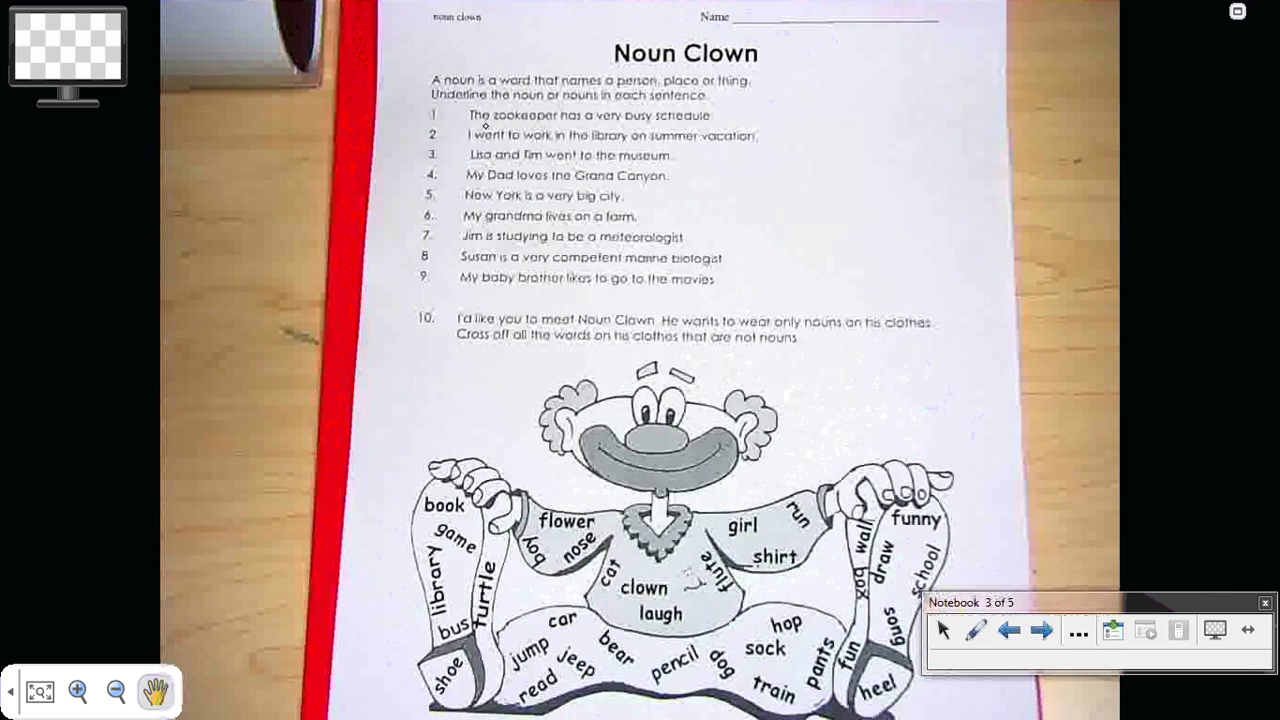
{"action": "left_click_drag", "start_coordinate": [489, 127], "coordinate": [566, 127]}
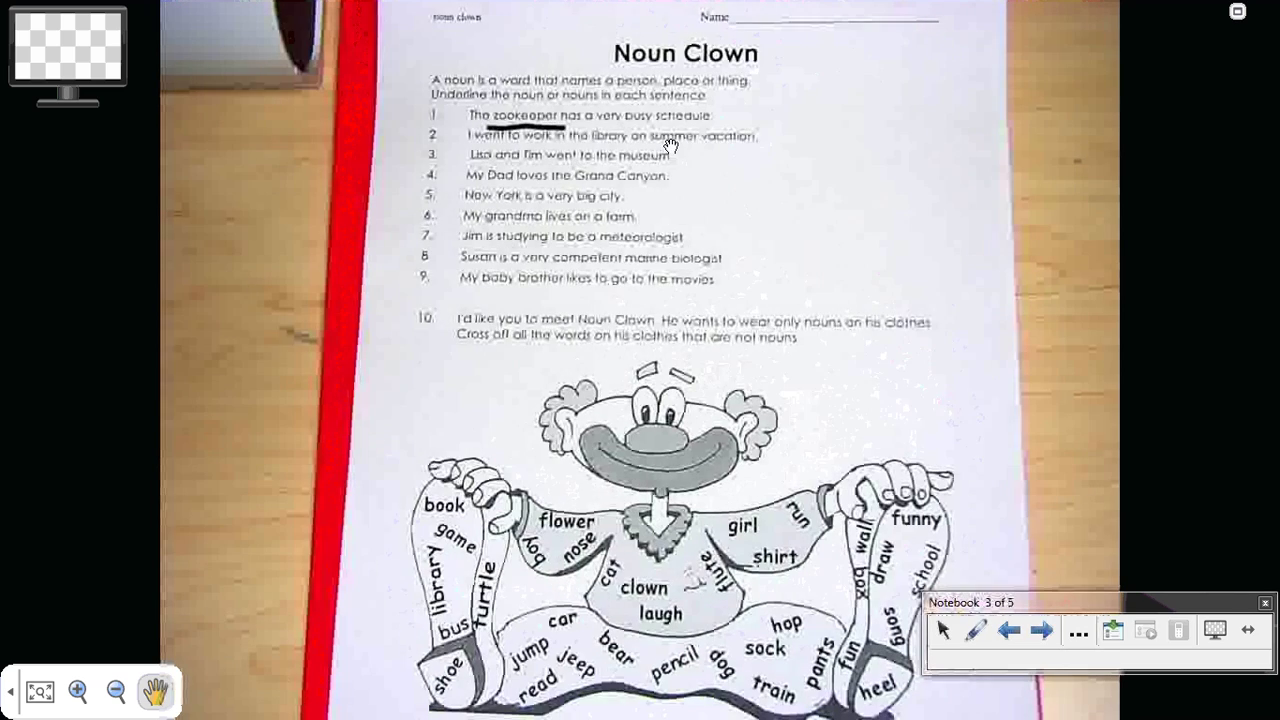
{"action": "left_click_drag", "start_coordinate": [652, 131], "coordinate": [742, 131]}
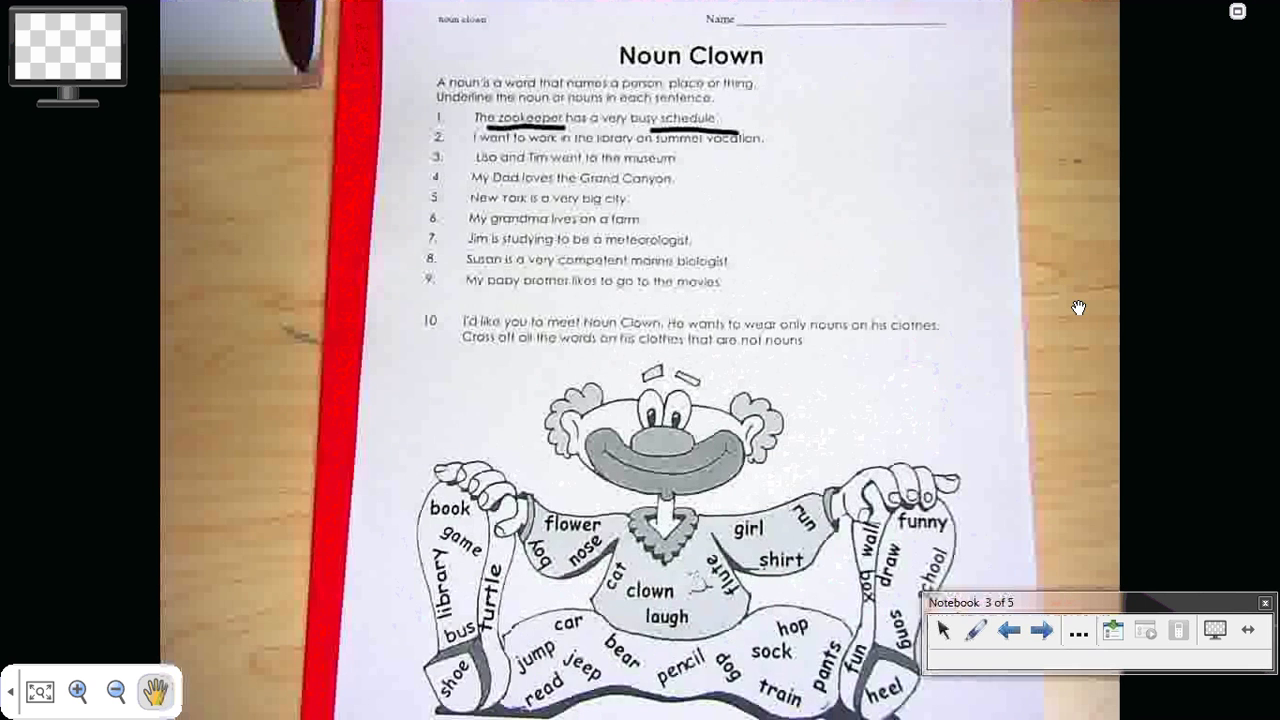
- Exit Transparent Background to keep the two underline strokes, select them, and minimize Notebook
{"action": "left_click", "coordinate": [1215, 630]}
{"action": "left_click", "coordinate": [720, 181]}
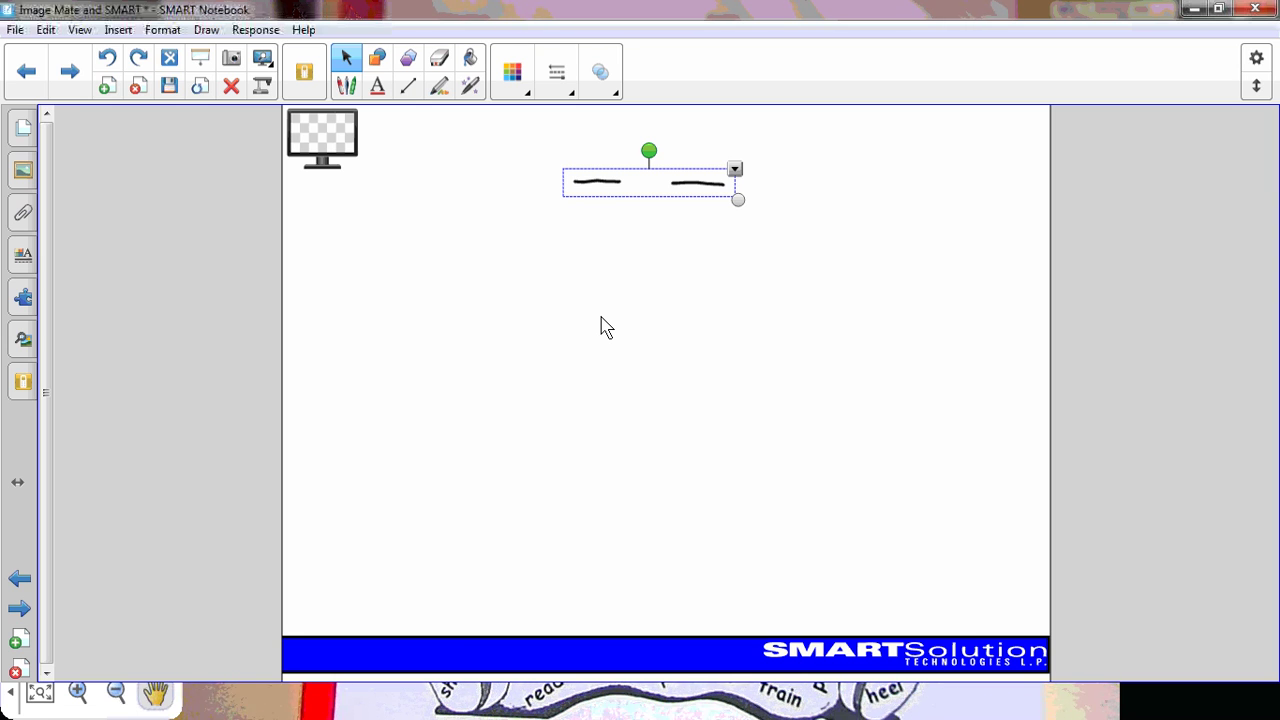
{"action": "left_click", "coordinate": [1195, 12]}
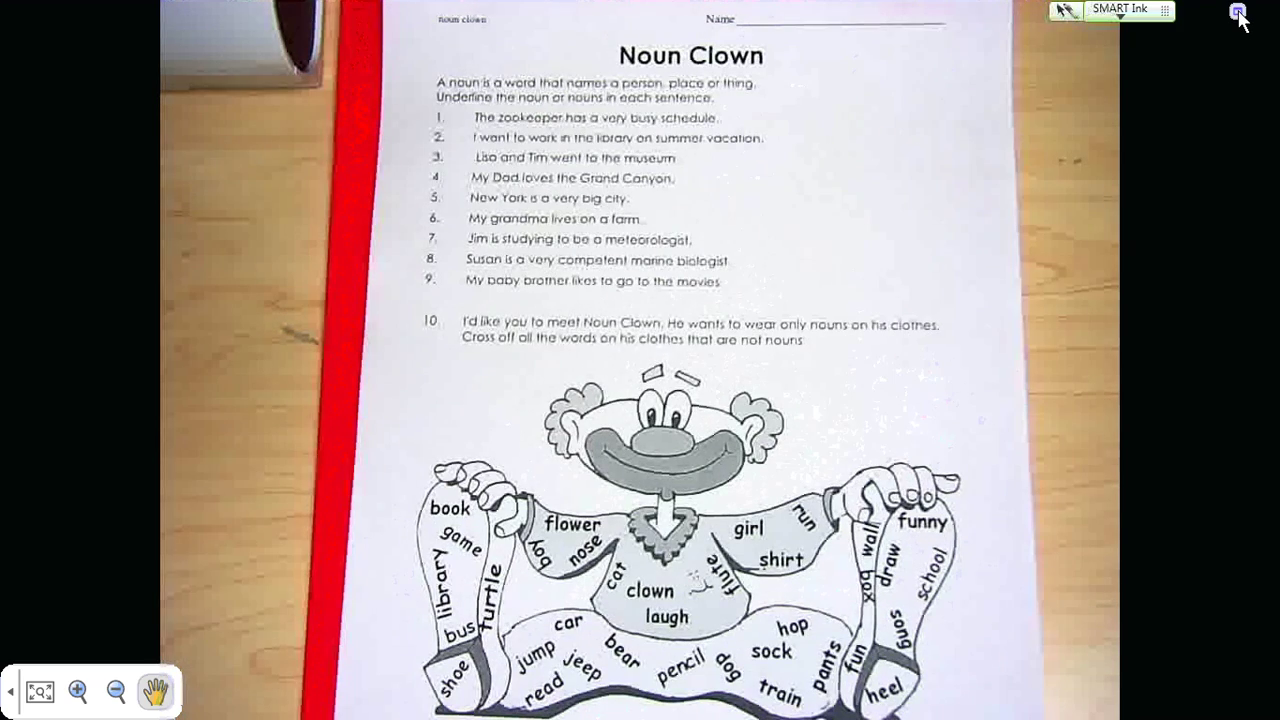
- Capture a still of the worksheet, save it to the Desktop as Noun.jpg, and exit Image Mate
{"action": "left_click", "coordinate": [1237, 13]}
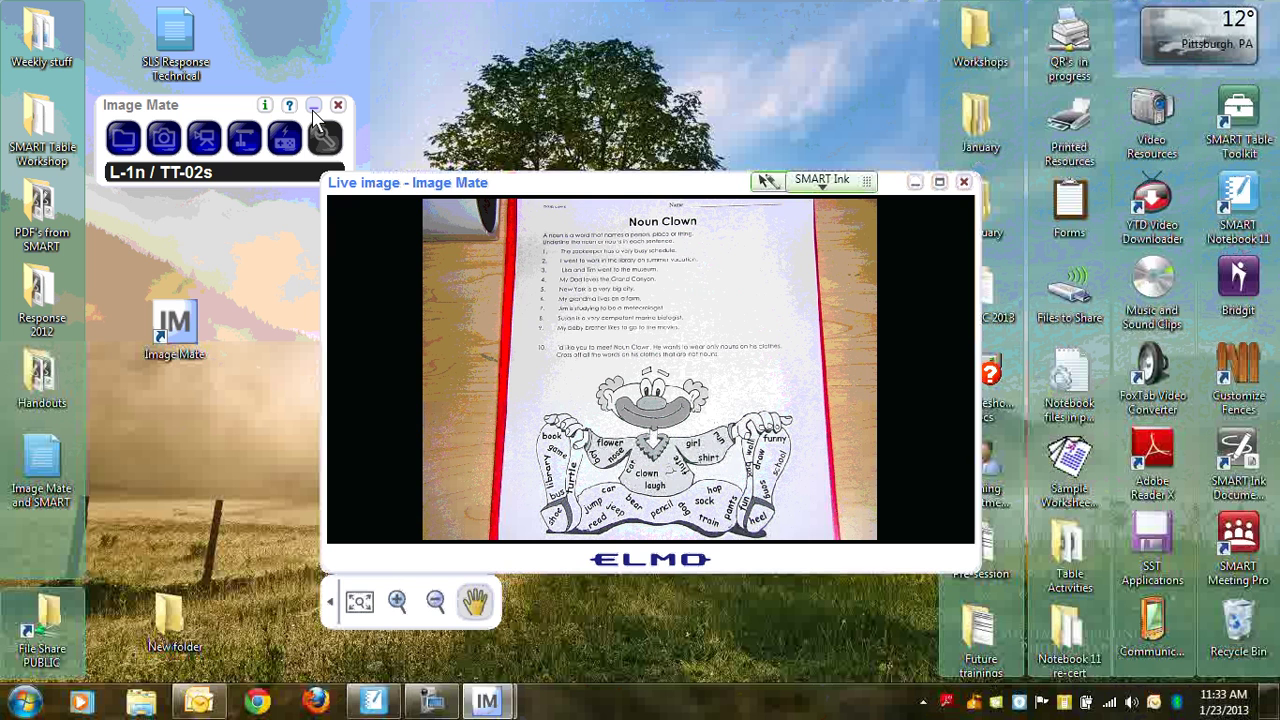
{"action": "left_click", "coordinate": [165, 140]}
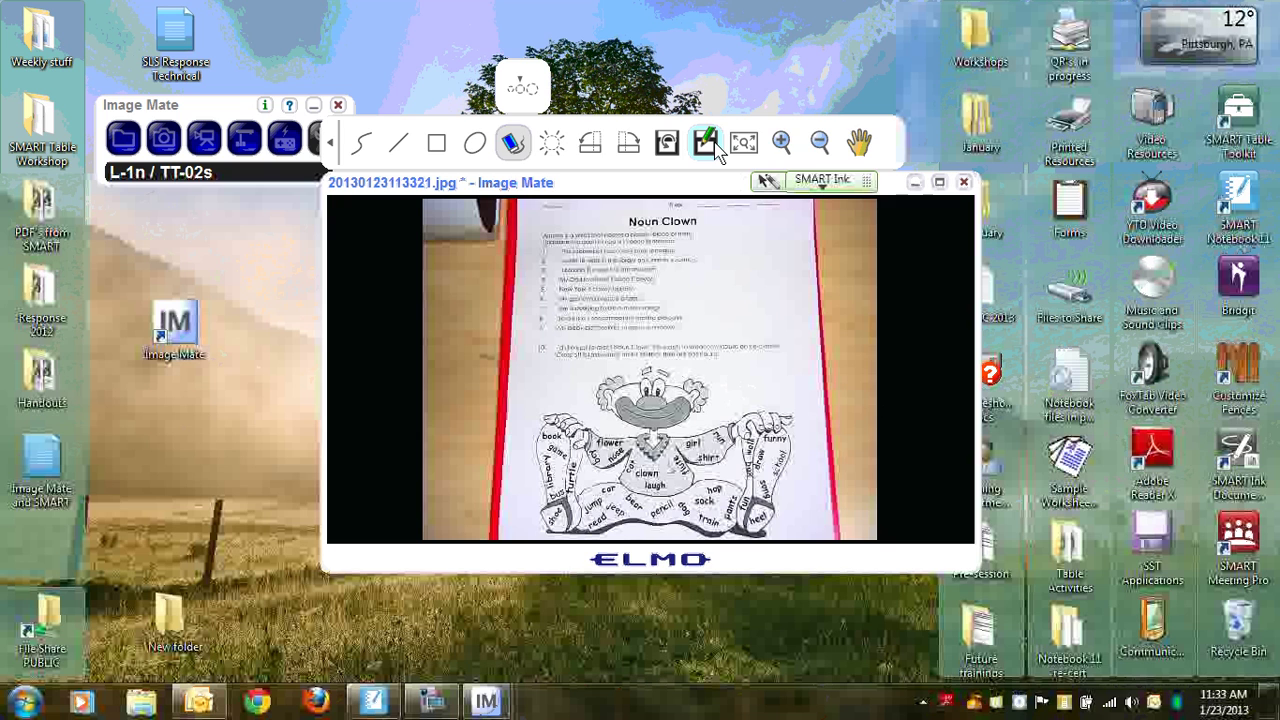
{"action": "left_click", "coordinate": [716, 146]}
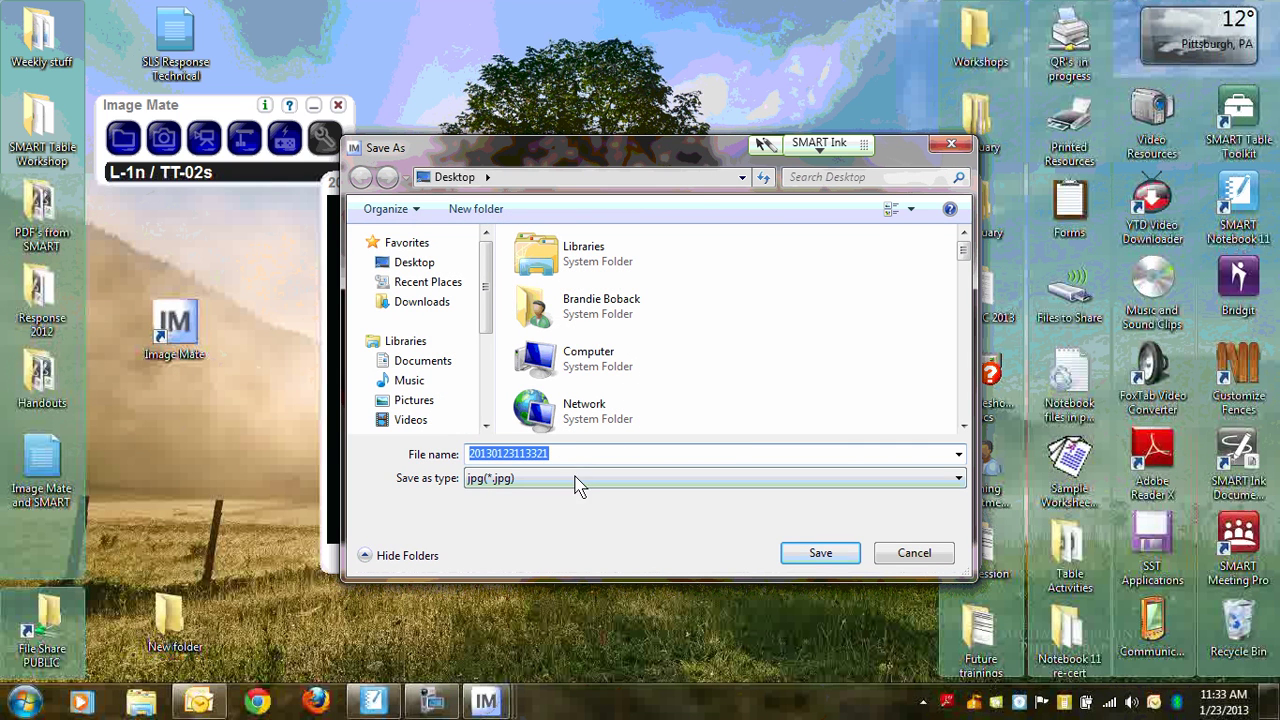
{"action": "type", "text": "Noun"}
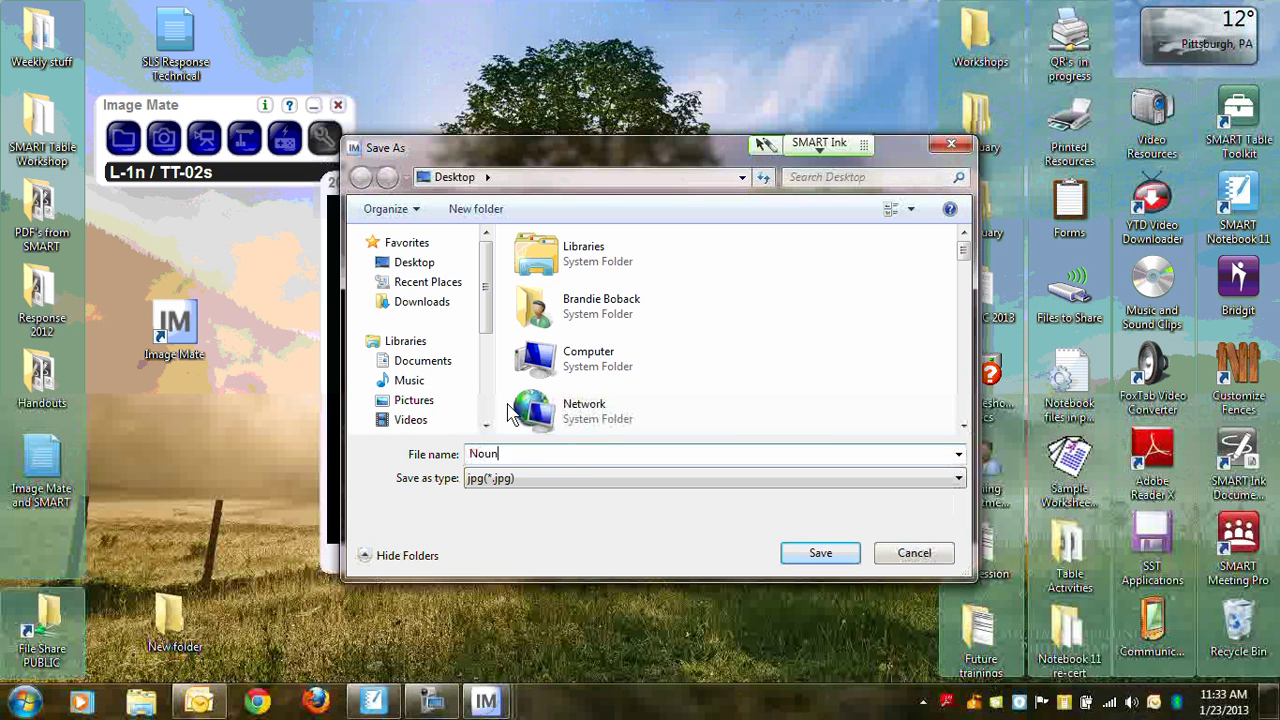
{"action": "left_click", "coordinate": [392, 263]}
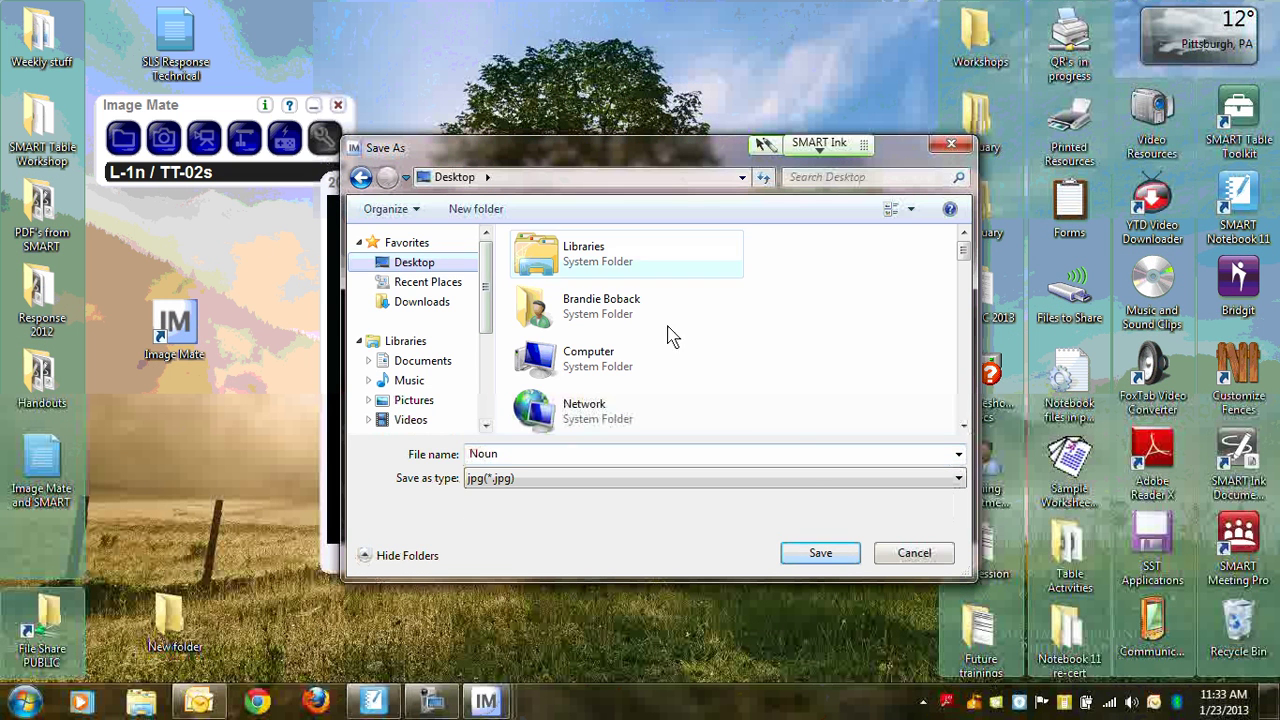
{"action": "left_click", "coordinate": [836, 563]}
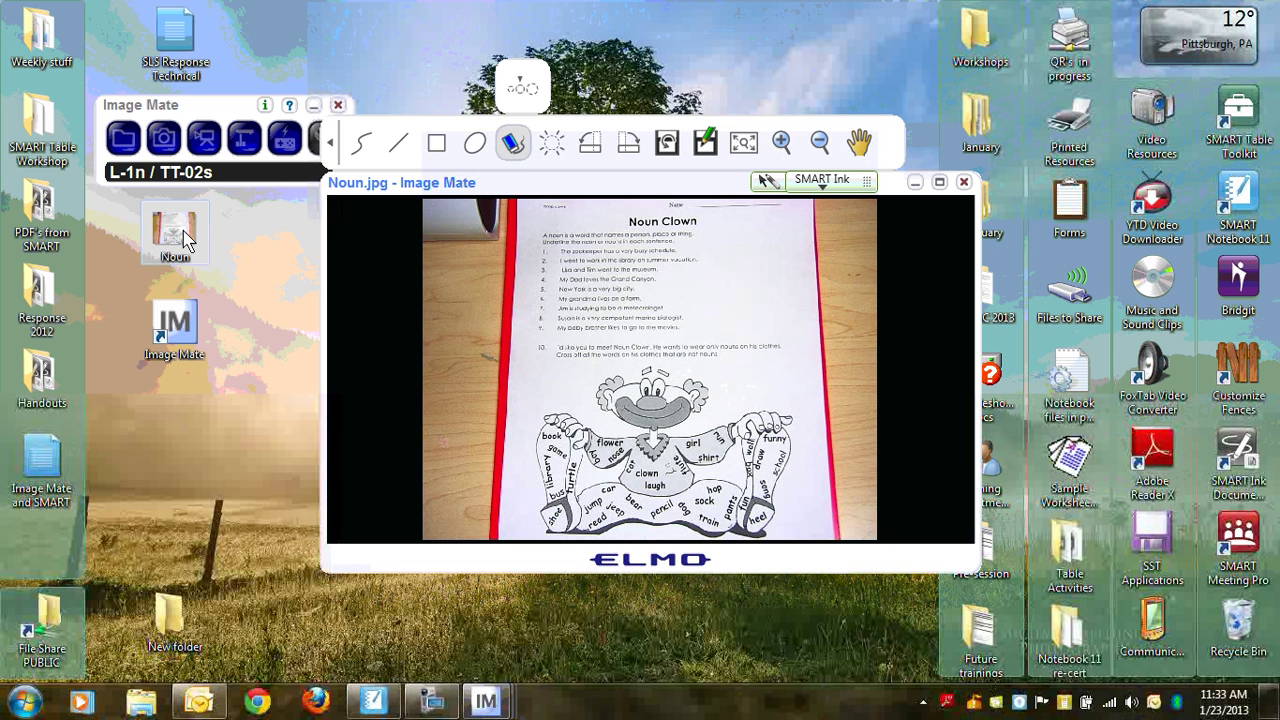
{"action": "left_click", "coordinate": [338, 105]}
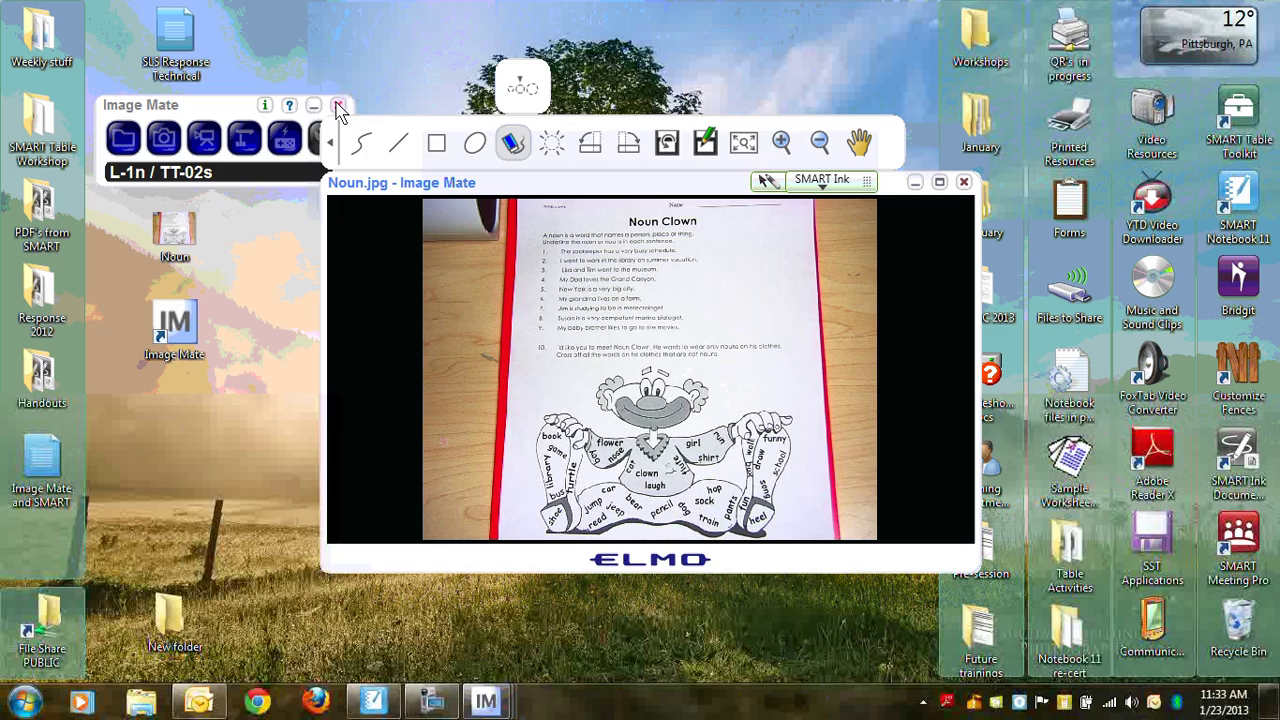
{"action": "left_click", "coordinate": [222, 198]}
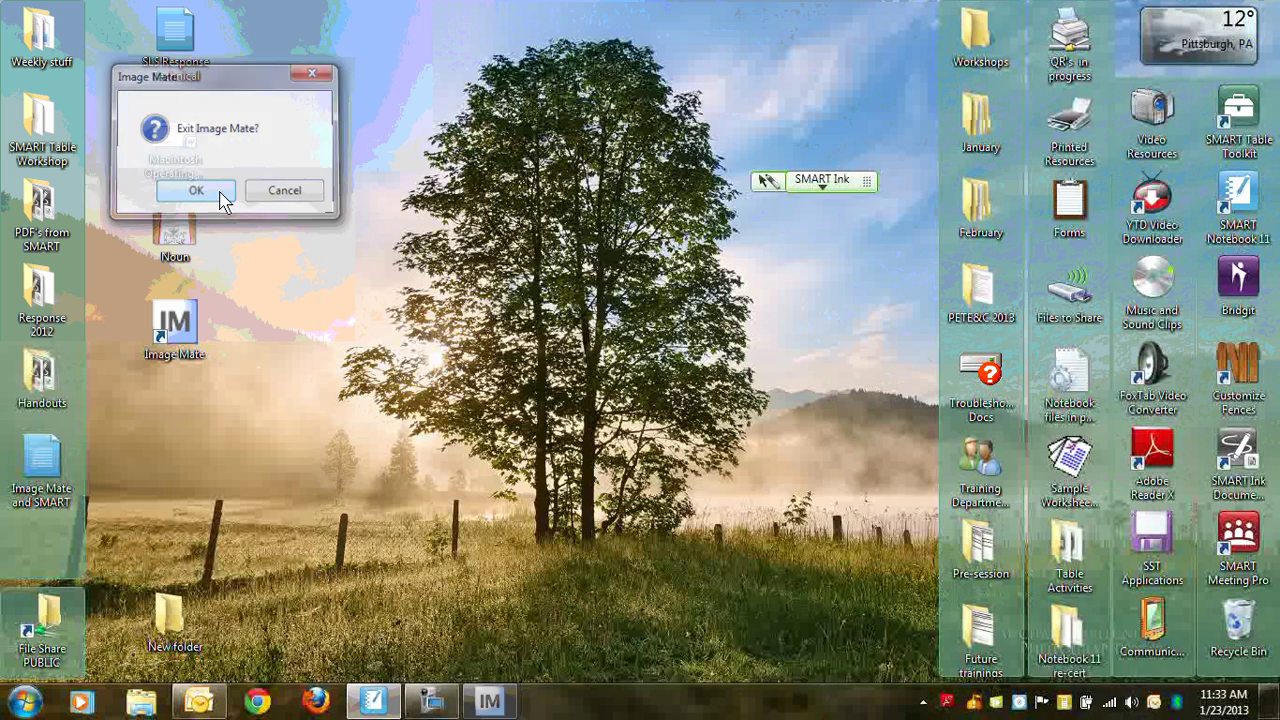
- Open Noun.jpg in Paint and underline 'zookeeper' and 'schedule' in sentence 1 with SMART Ink
{"action": "double_click", "coordinate": [175, 238]}
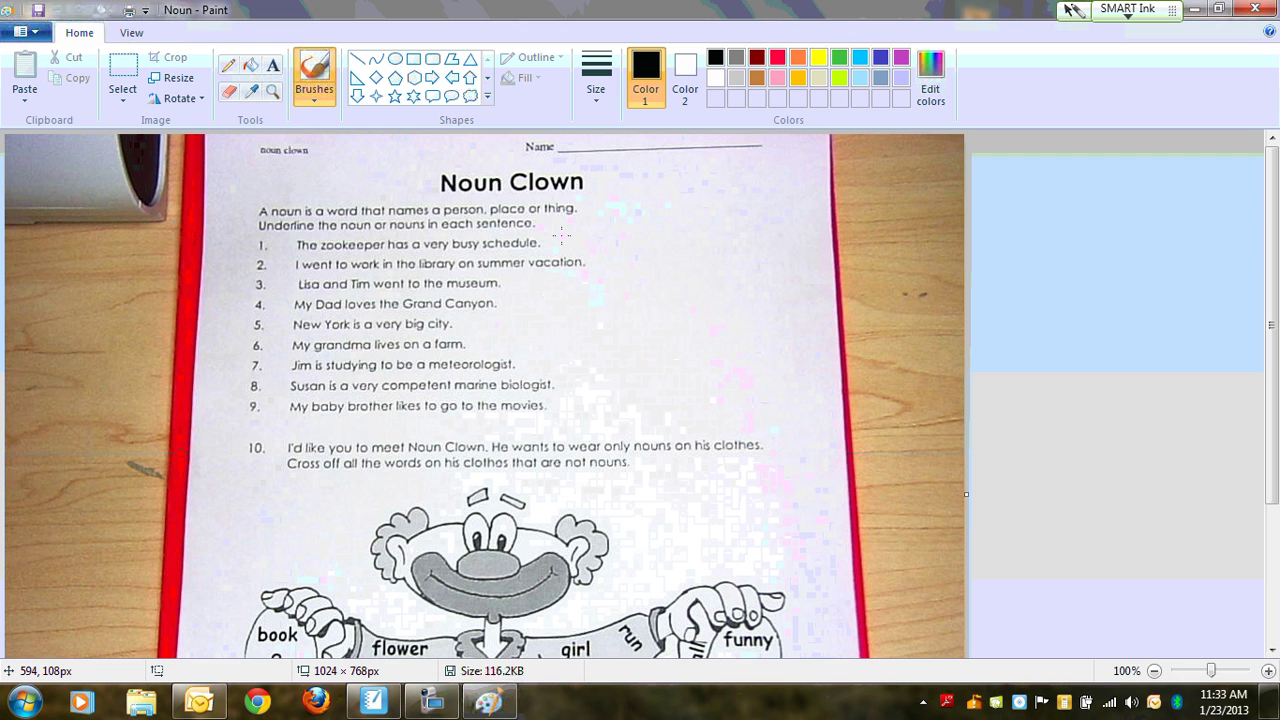
{"action": "mouse_move", "coordinate": [1275, 175]}
{"action": "left_mouse_down"}
{"action": "mouse_move", "coordinate": [1275, 310]}
{"action": "mouse_move", "coordinate": [1274, 152]}
{"action": "left_mouse_up"}
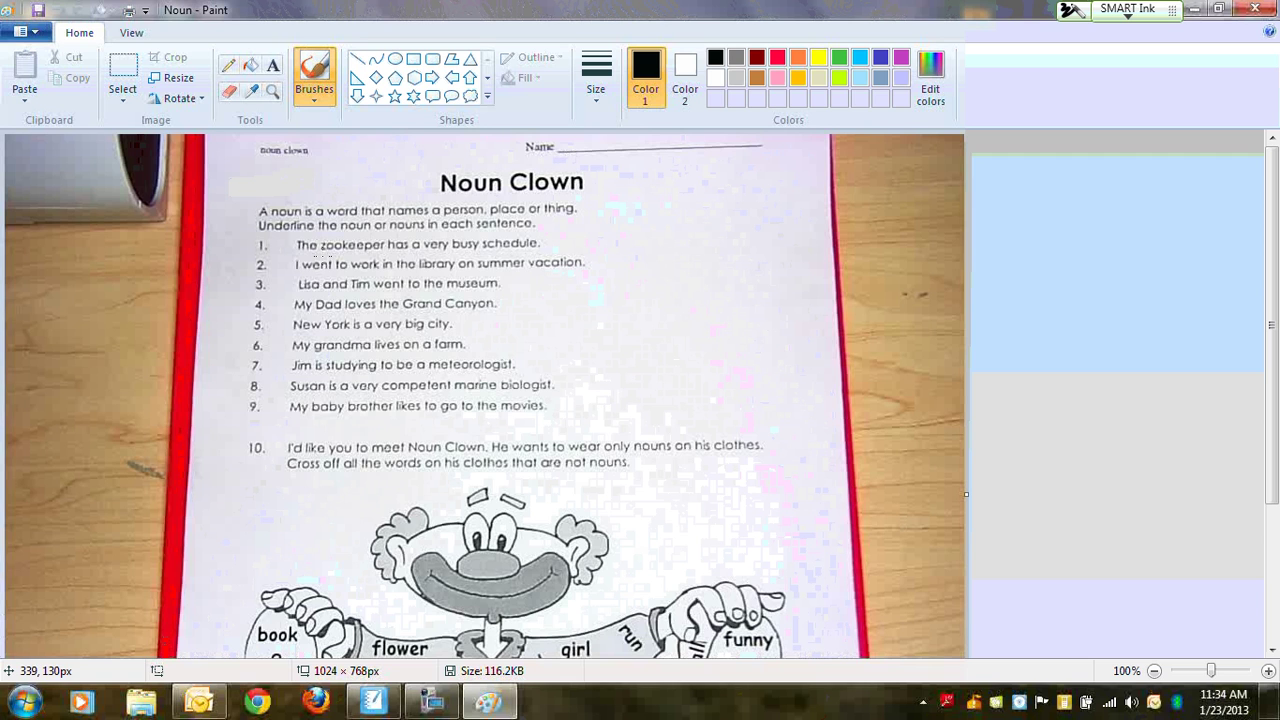
{"action": "left_click_drag", "start_coordinate": [323, 256], "coordinate": [388, 254]}
{"action": "left_click_drag", "start_coordinate": [482, 257], "coordinate": [540, 254]}
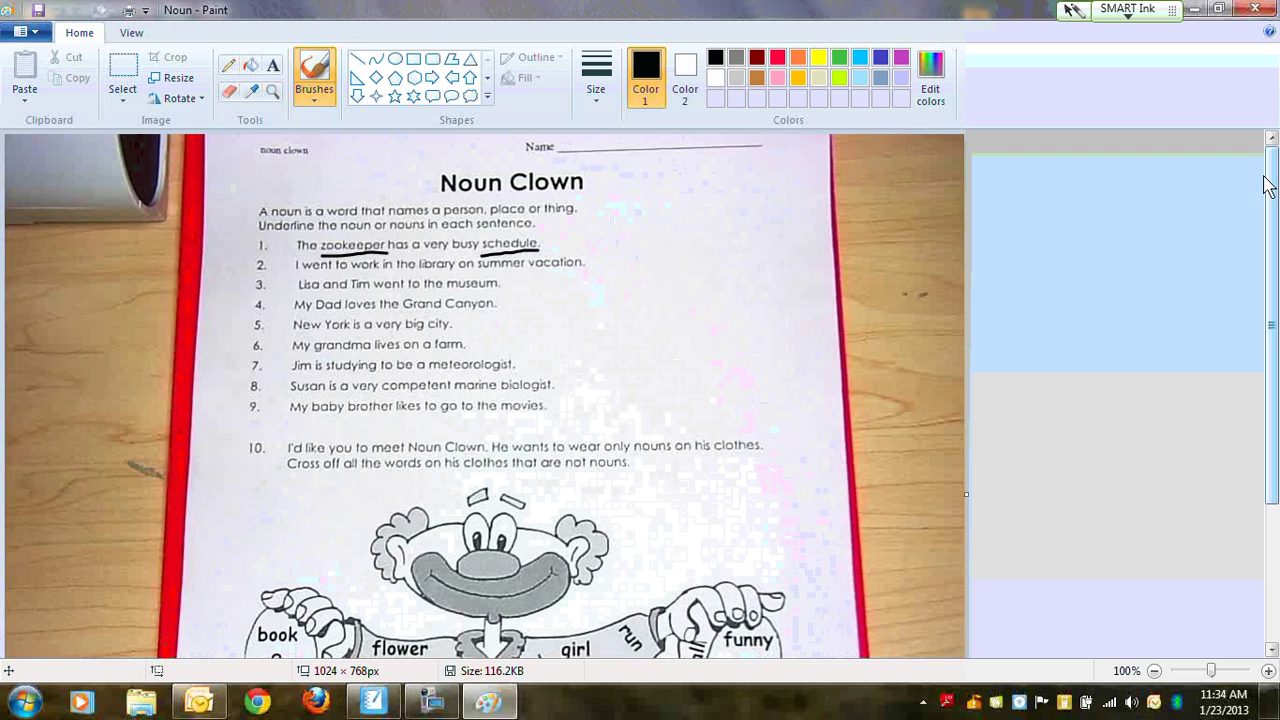
- Capture the annotated Paint screen into SMART Notebook using SMART Ink's Capture option
{"action": "mouse_move", "coordinate": [1266, 178]}
{"action": "left_mouse_down"}
{"action": "mouse_move", "coordinate": [1256, 451]}
{"action": "mouse_move", "coordinate": [1256, 200]}
{"action": "mouse_move", "coordinate": [1200, 100]}
{"action": "mouse_move", "coordinate": [1044, 6]}
{"action": "left_mouse_up"}
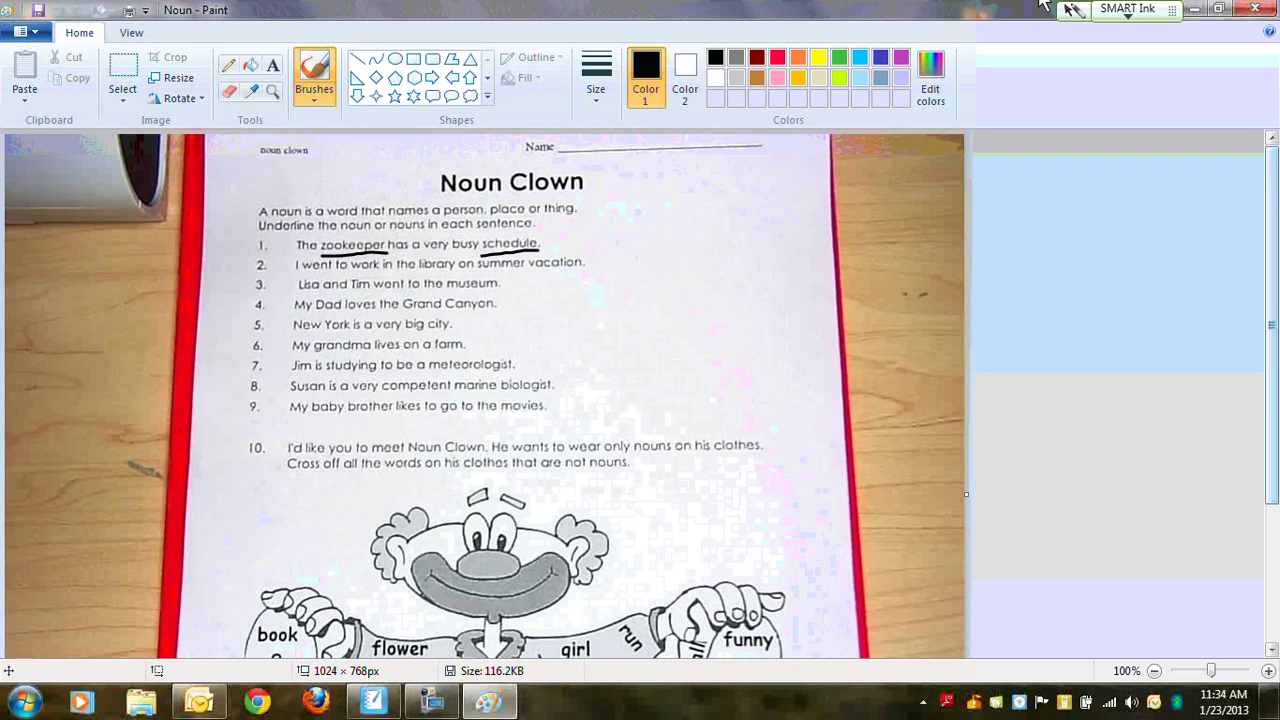
{"action": "left_click", "coordinate": [1125, 11]}
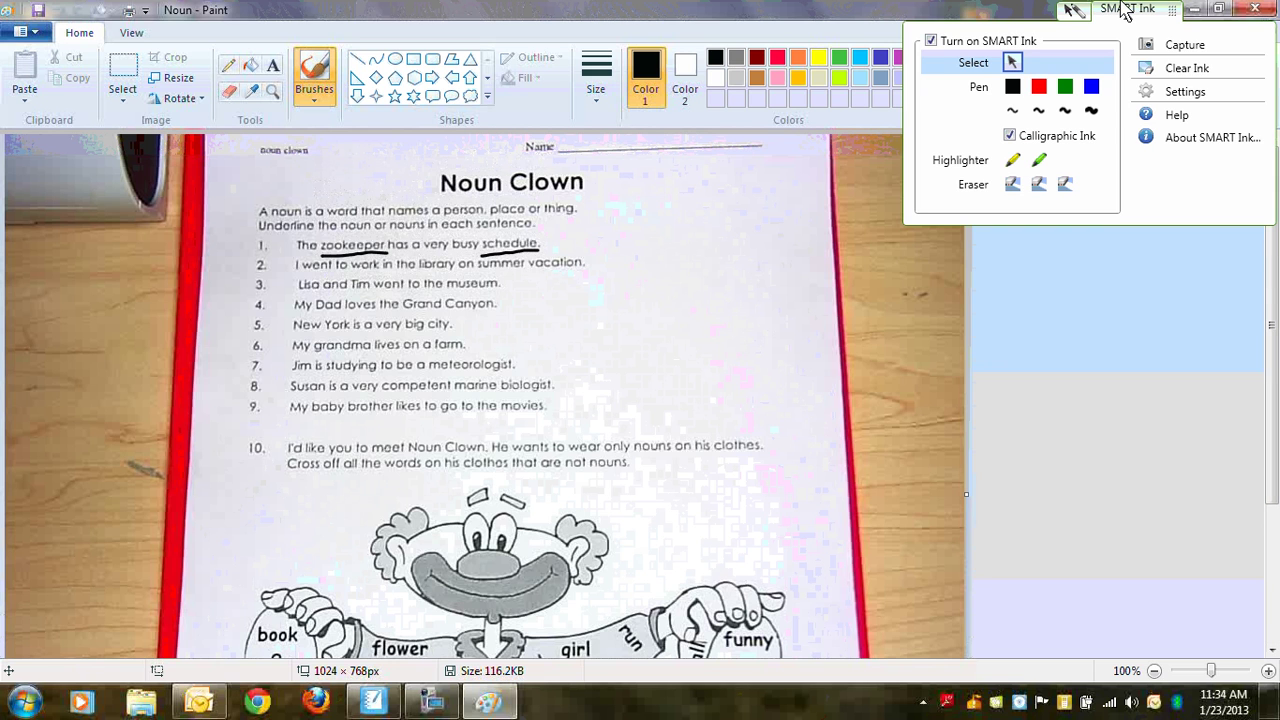
{"action": "left_click", "coordinate": [1170, 44]}
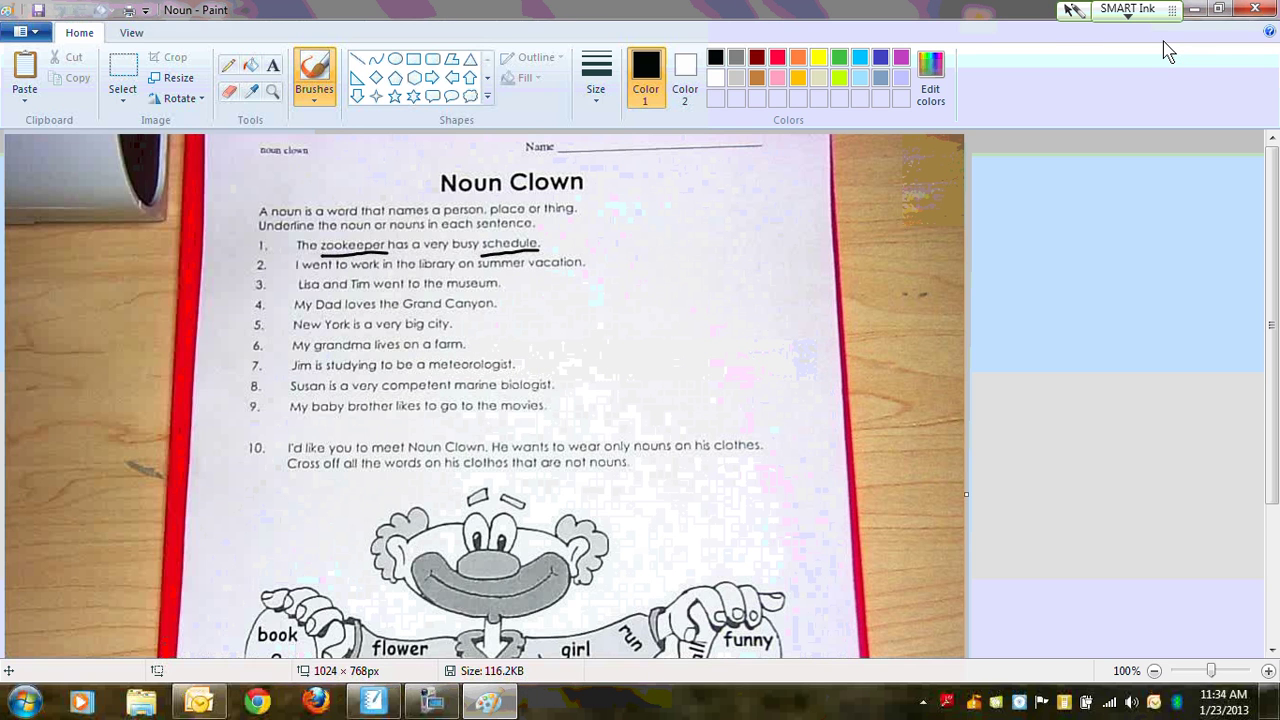
- Back in Notebook, shift the captured Noun worksheet screenshot slightly right, then check the following page
{"action": "left_click", "coordinate": [389, 707]}
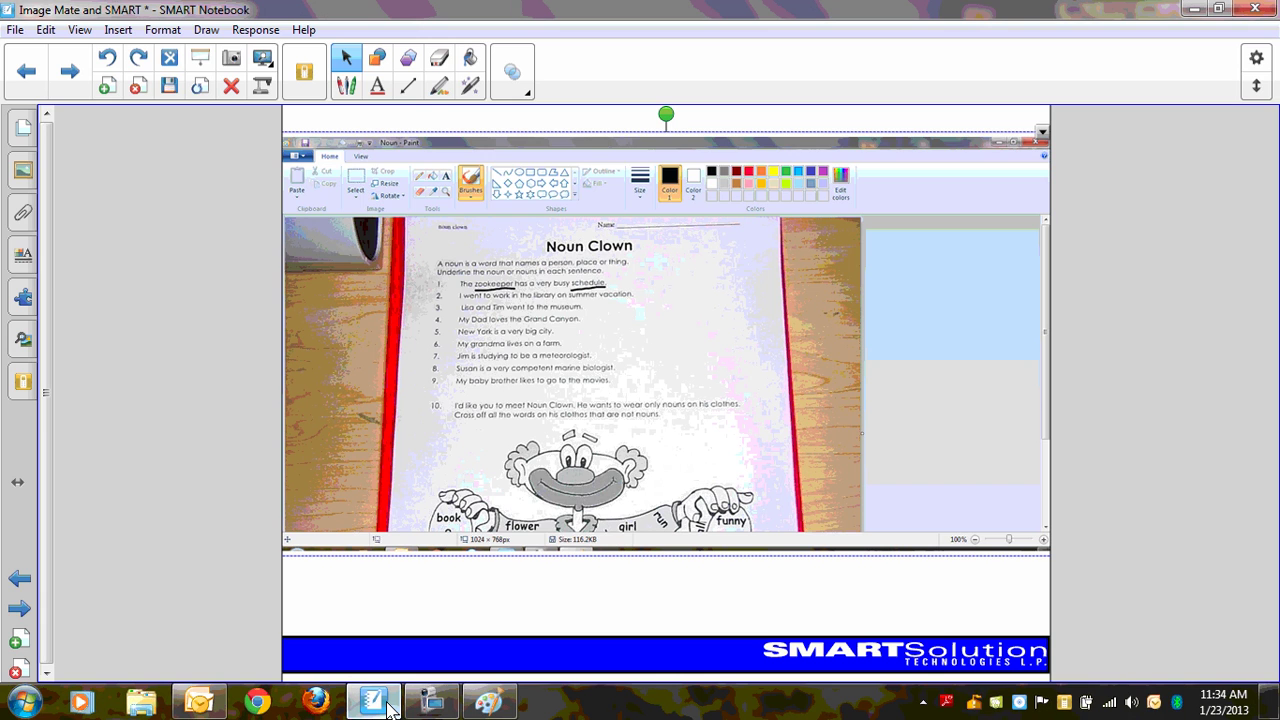
{"action": "mouse_move", "coordinate": [811, 429]}
{"action": "left_mouse_down"}
{"action": "mouse_move", "coordinate": [963, 414]}
{"action": "mouse_move", "coordinate": [771, 409]}
{"action": "mouse_move", "coordinate": [877, 408]}
{"action": "mouse_move", "coordinate": [845, 402]}
{"action": "mouse_move", "coordinate": [843, 429]}
{"action": "left_mouse_up"}
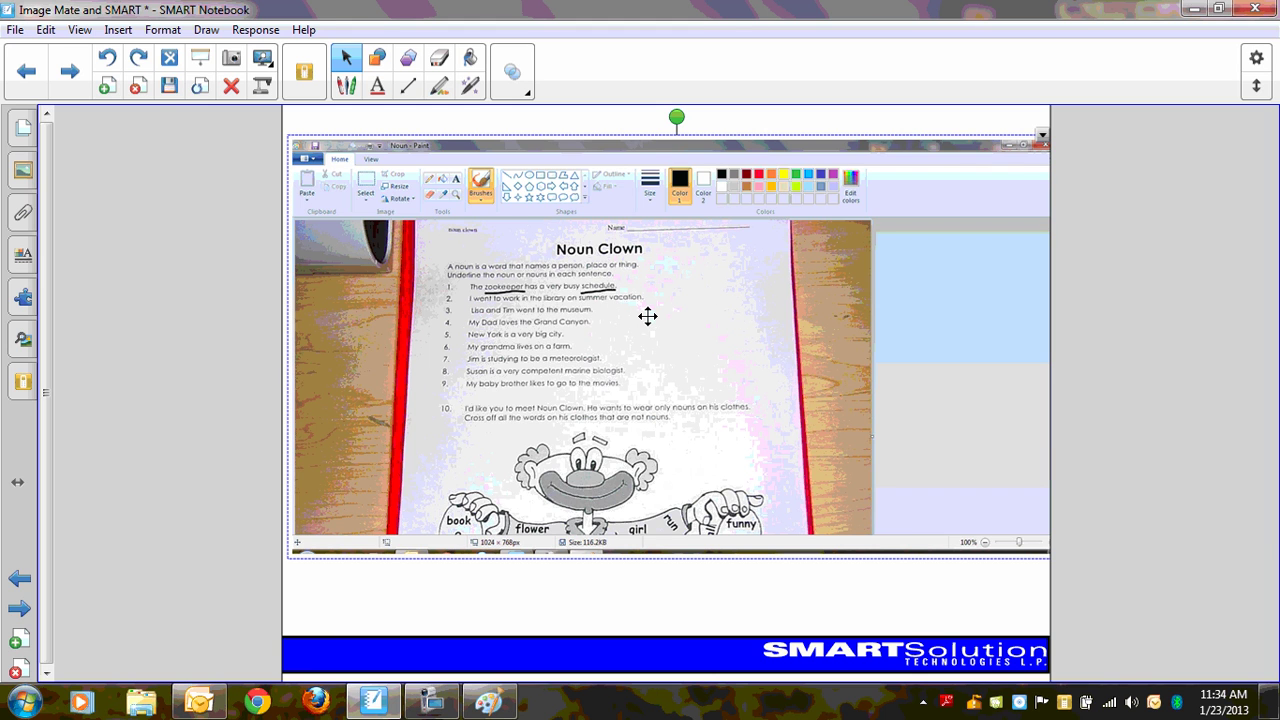
{"action": "left_click", "coordinate": [20, 609]}
{"action": "left_click", "coordinate": [17, 579]}
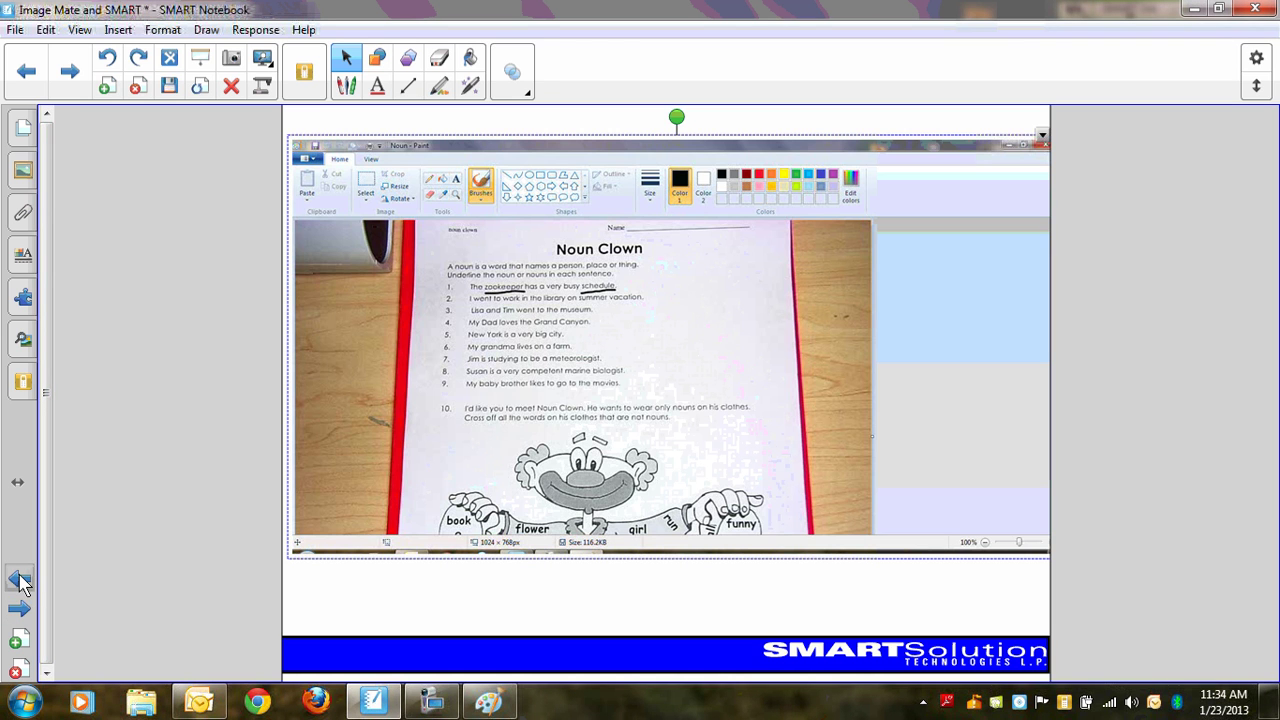
- Add a blank page and choose Insert > Picture From Scanner, with Image Mate TWAIN as source
{"action": "left_click", "coordinate": [108, 87]}
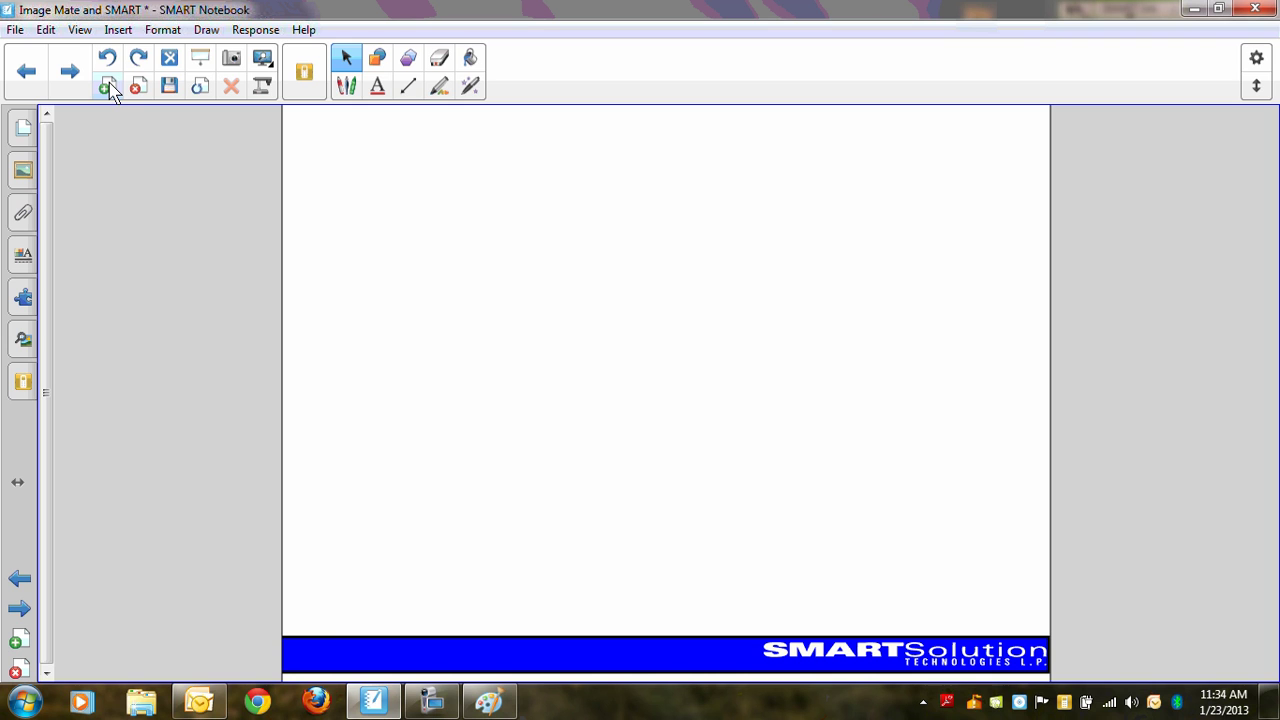
{"action": "left_click", "coordinate": [118, 30]}
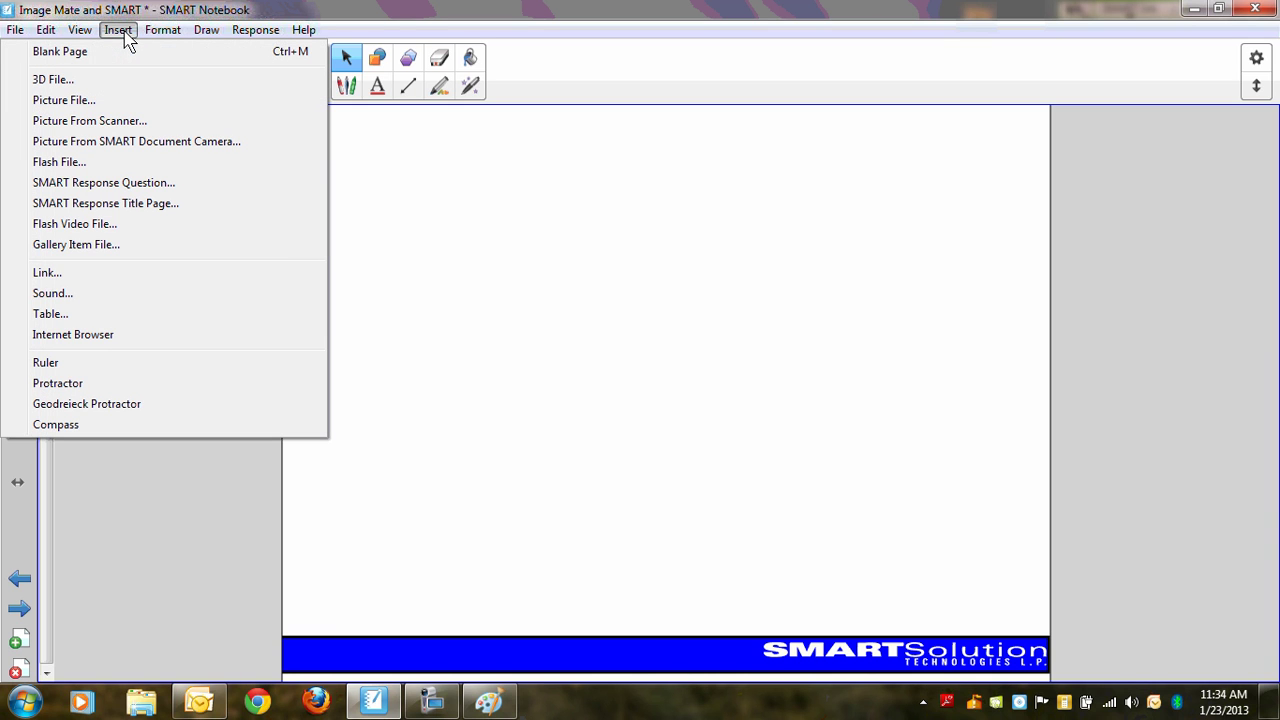
{"action": "left_click", "coordinate": [151, 123]}
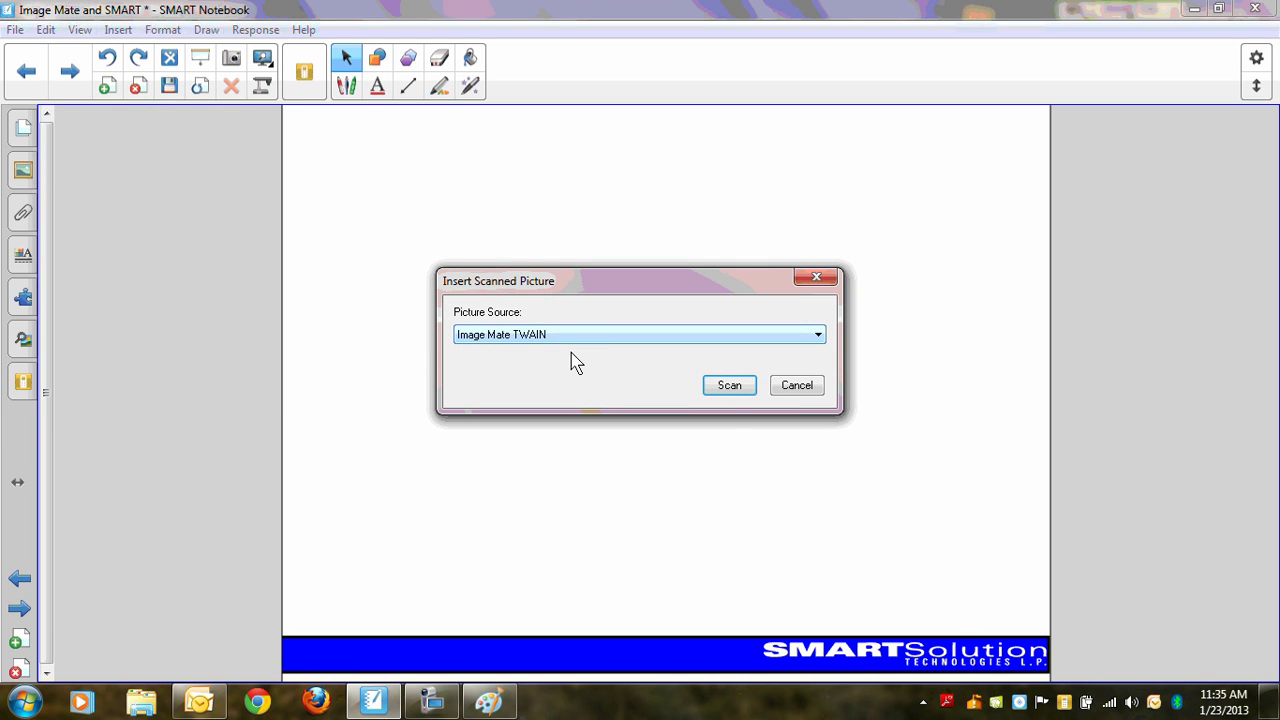
- Start an Image Mate TWAIN scan, dismiss the scanning-in-progress warning, and bring the live camera view forward beside the moved dialog
{"action": "left_click", "coordinate": [746, 388]}
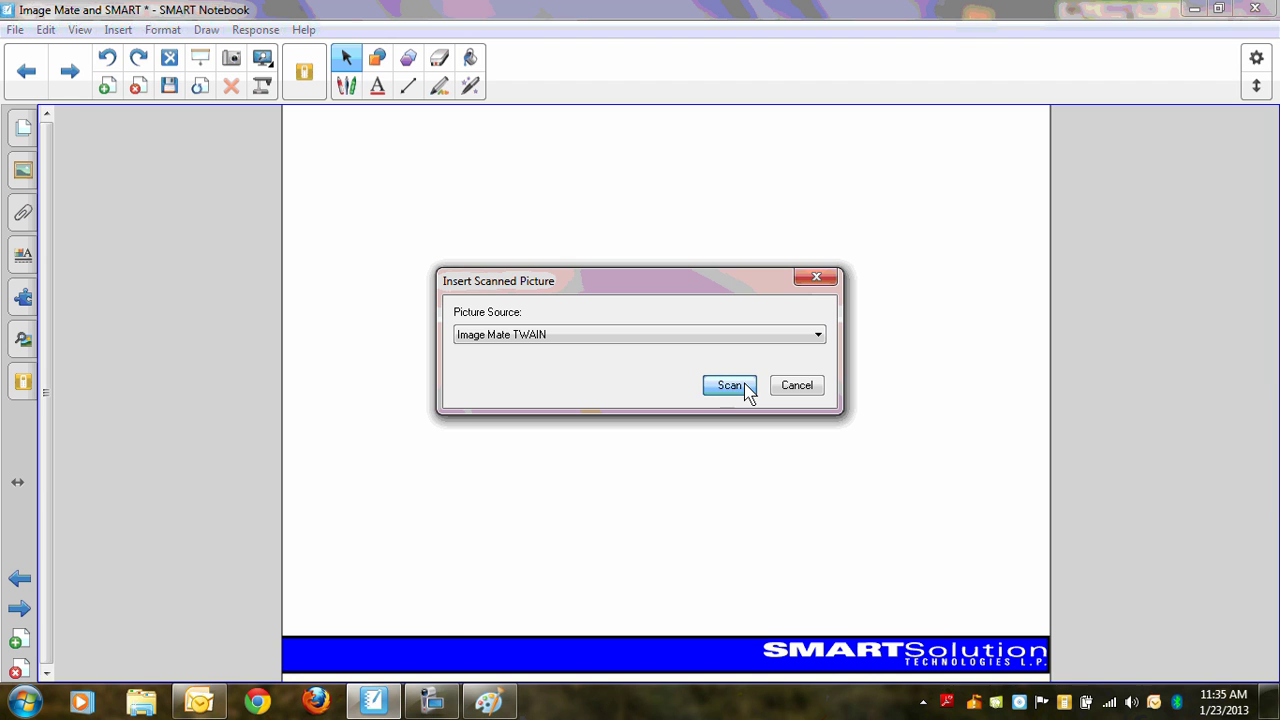
{"action": "left_click", "coordinate": [746, 388]}
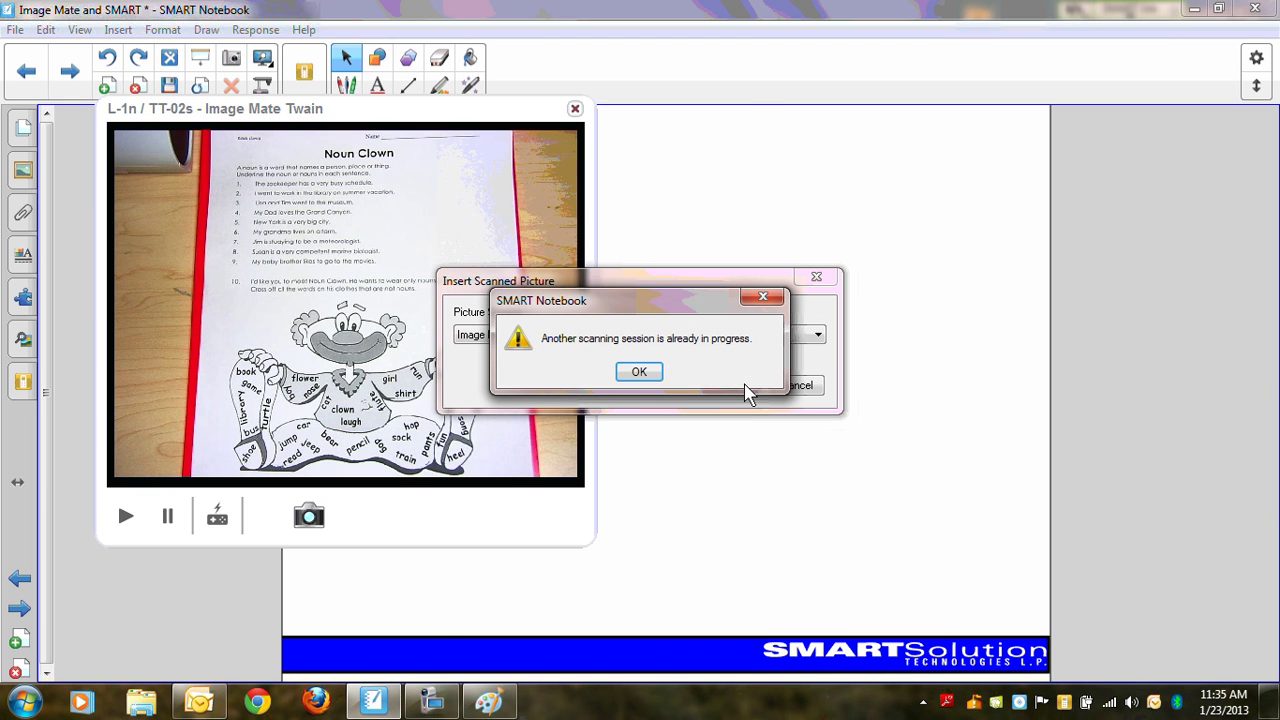
{"action": "left_click", "coordinate": [763, 298]}
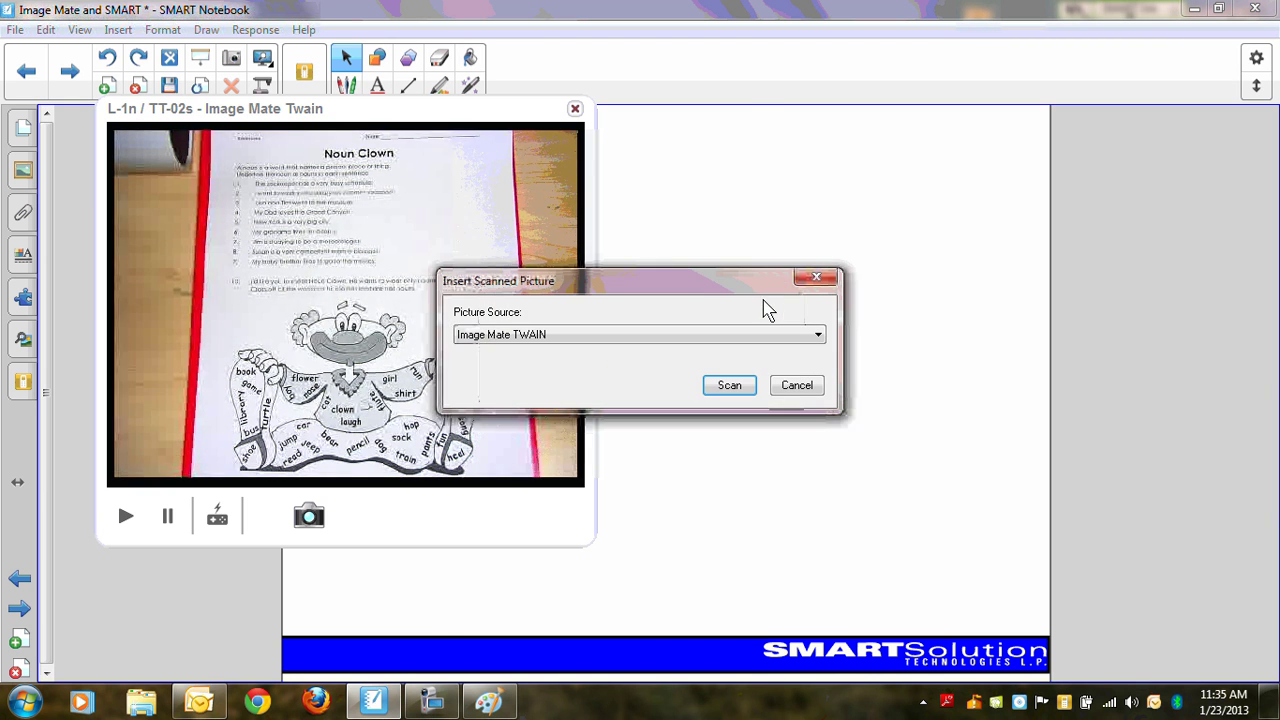
{"action": "left_click_drag", "start_coordinate": [715, 303], "coordinate": [906, 251]}
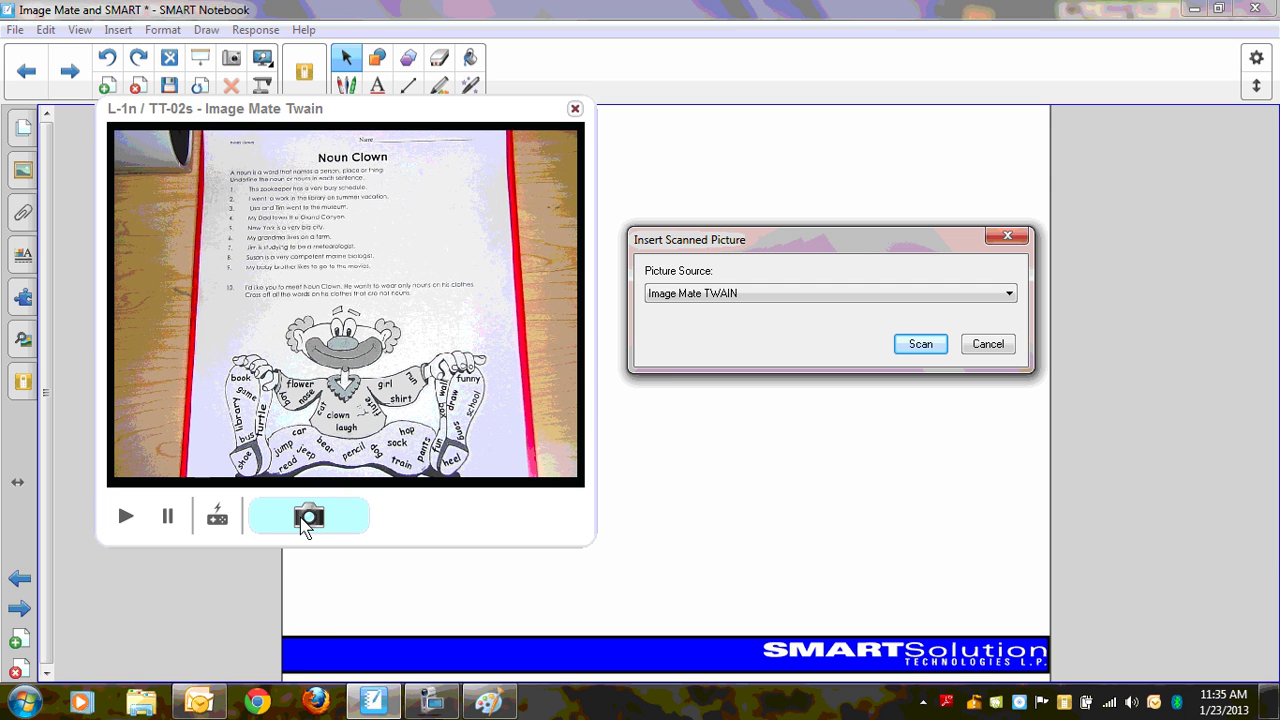
{"action": "left_click", "coordinate": [306, 518]}
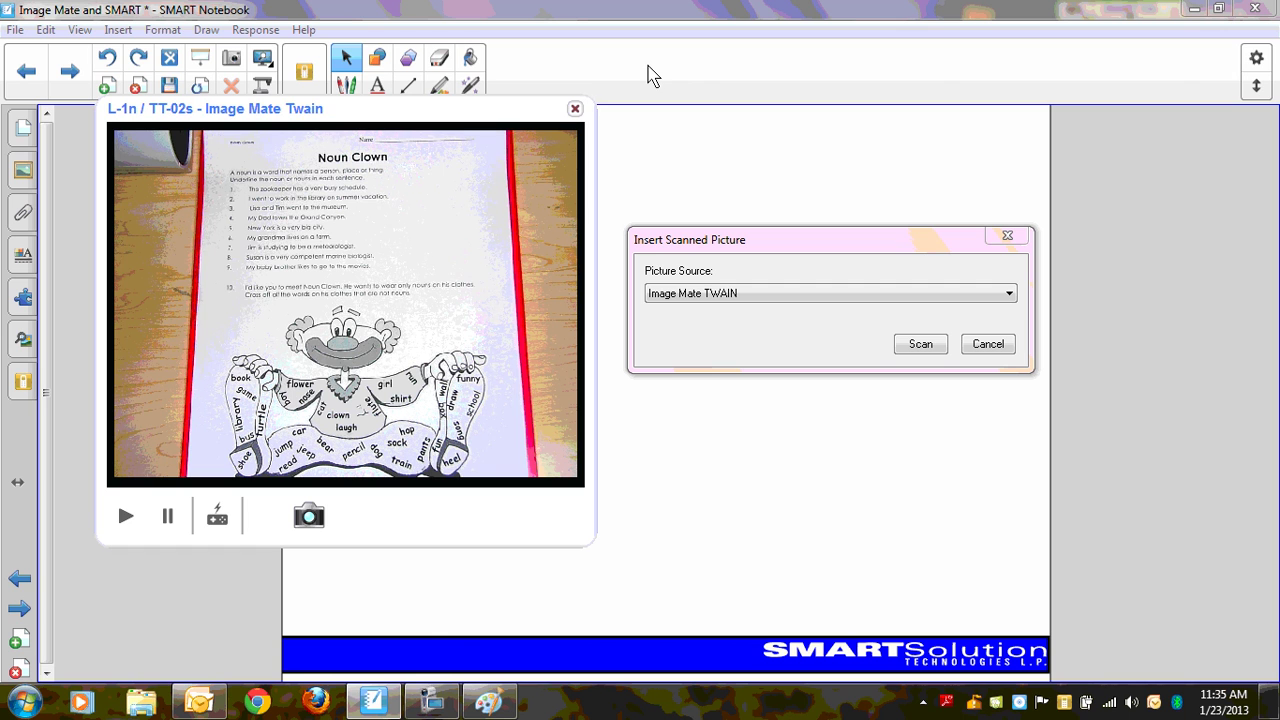
- Capture the Noun Clown worksheet onto the page, shift it up and right, and underline words in sentence 2
{"action": "left_click", "coordinate": [576, 110]}
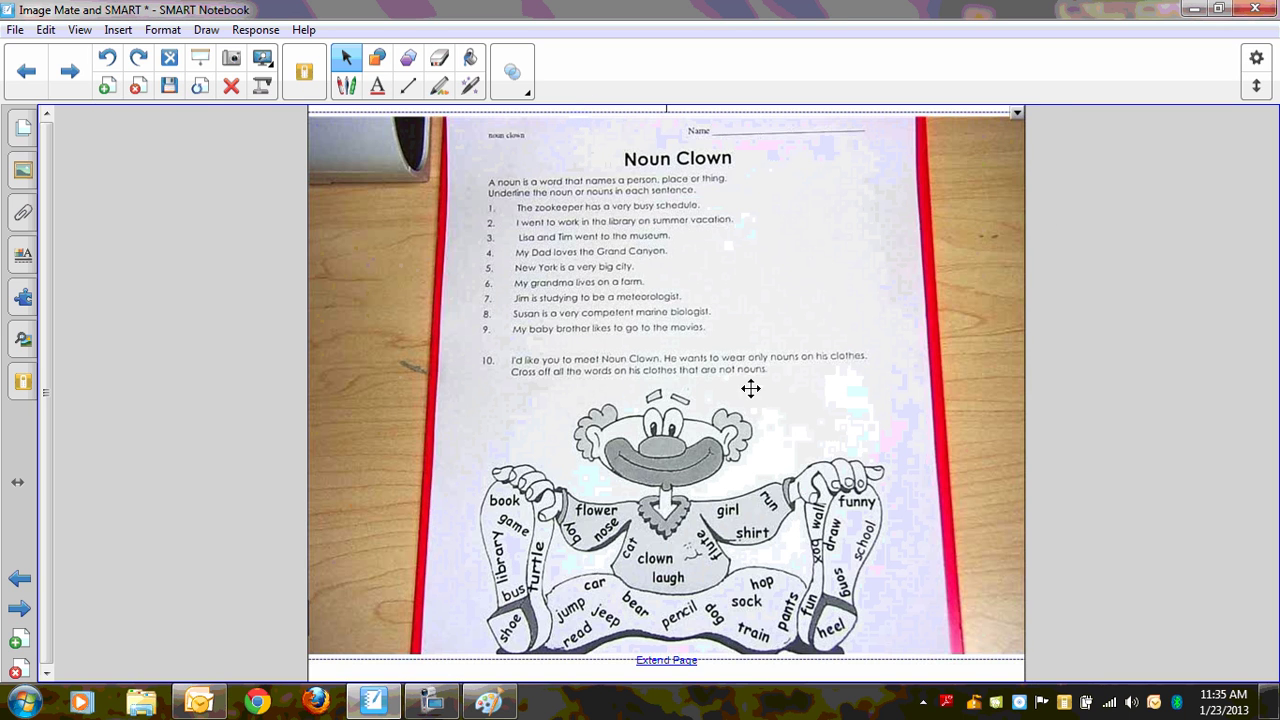
{"action": "scroll", "coordinate": [752, 390], "scroll_direction": "down", "scroll_amount": 1}
{"action": "left_click_drag", "start_coordinate": [749, 377], "coordinate": [793, 355]}
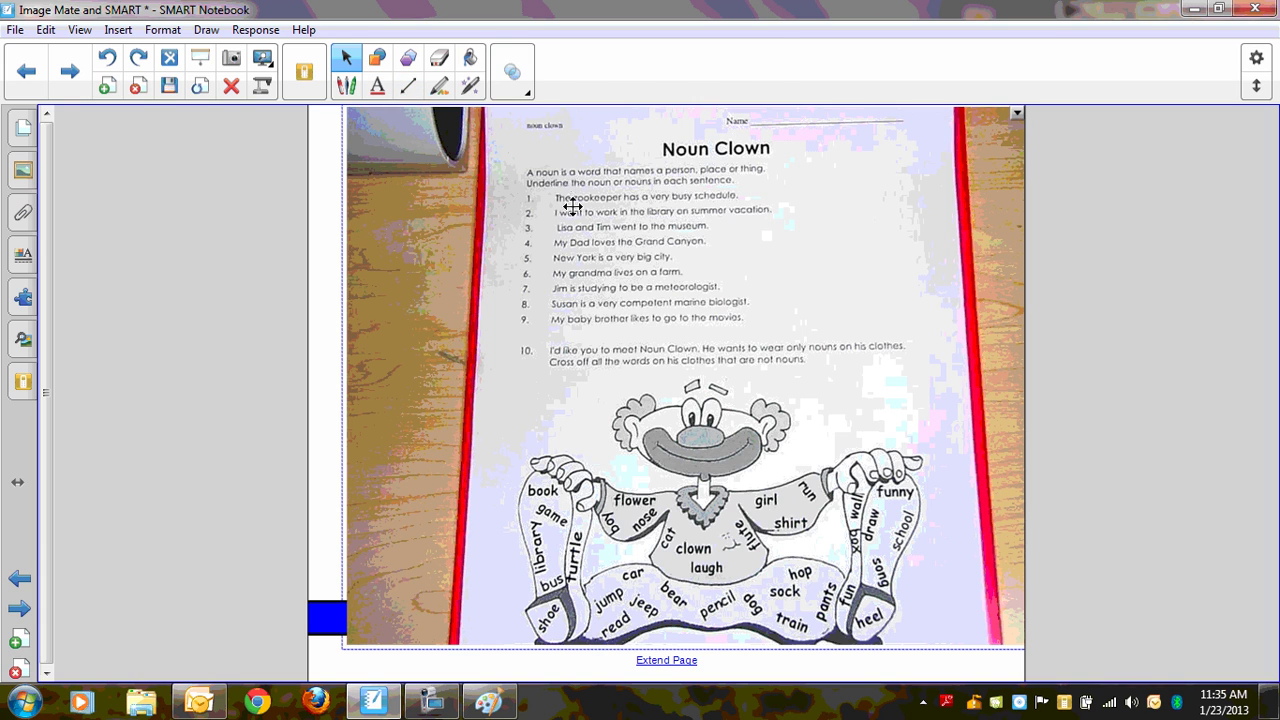
{"action": "left_click_drag", "start_coordinate": [574, 212], "coordinate": [746, 210]}
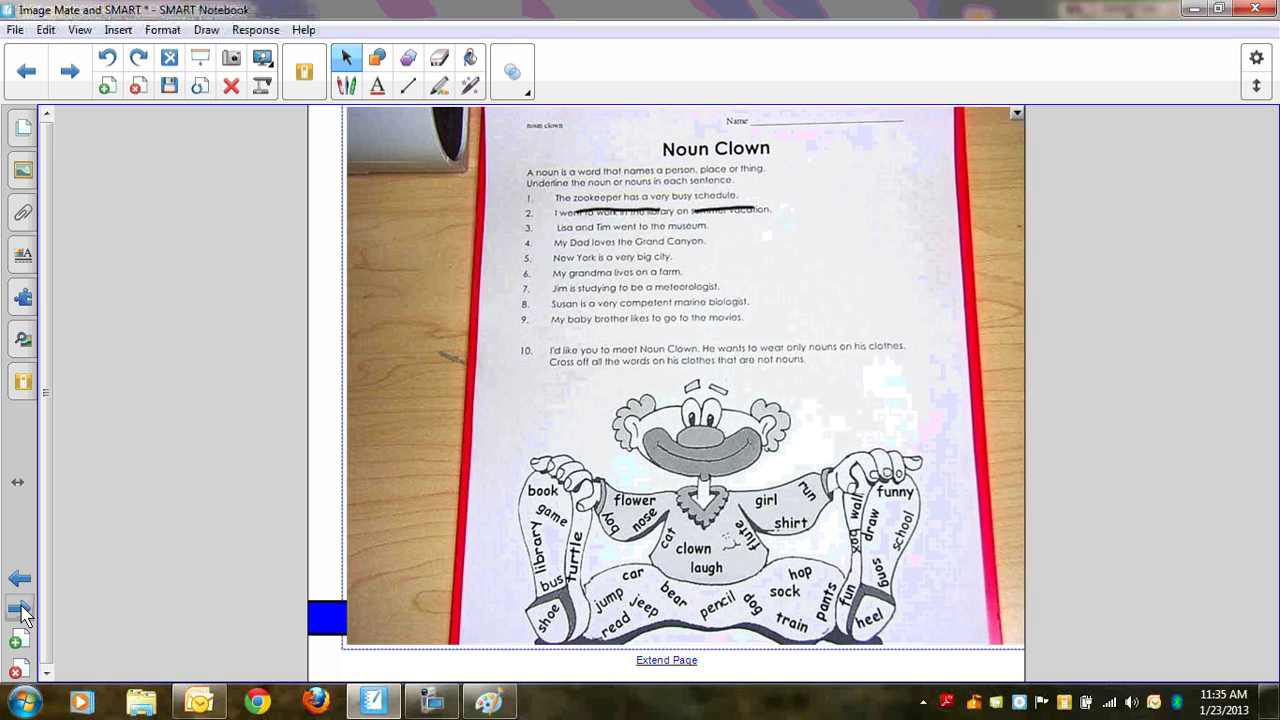
{"action": "left_click", "coordinate": [22, 614]}
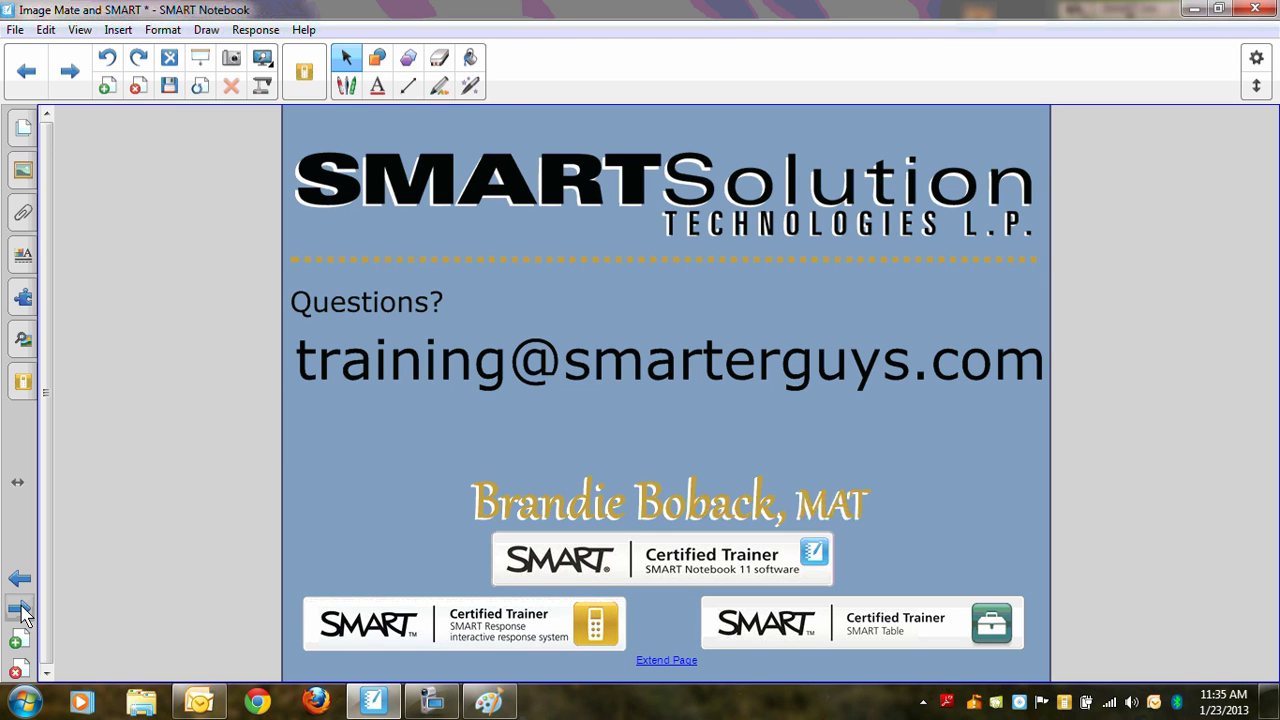